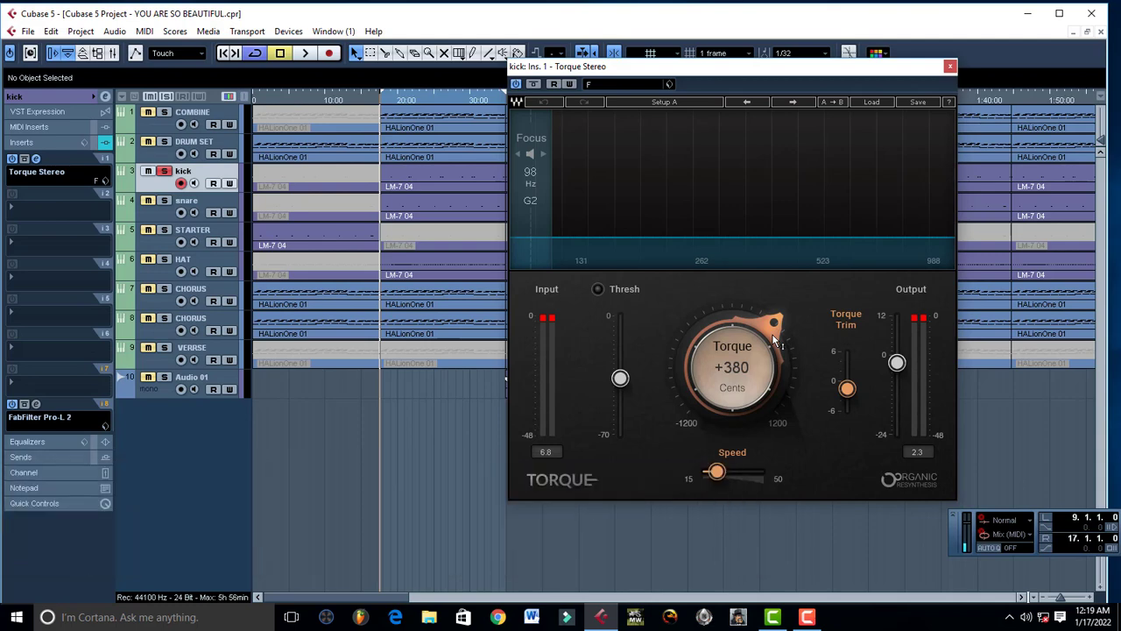
Sweep the kick's Torque amount up to +1200 cents, then down to -890 cents while playing
key(space)
drag(774, 341, 778, 403)
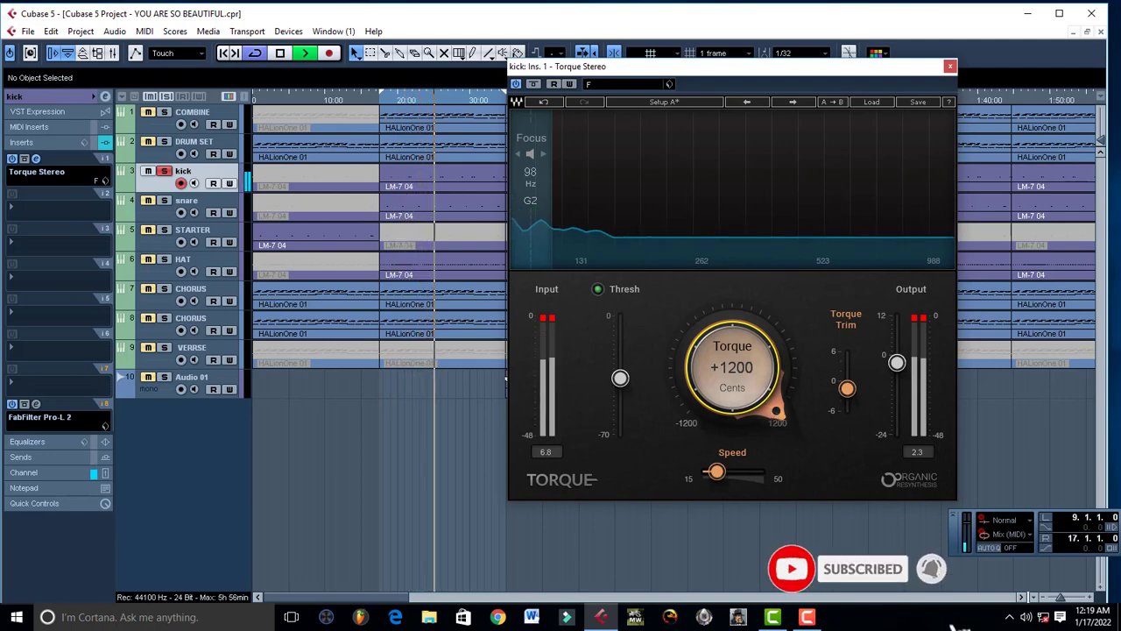
drag(770, 407, 770, 406)
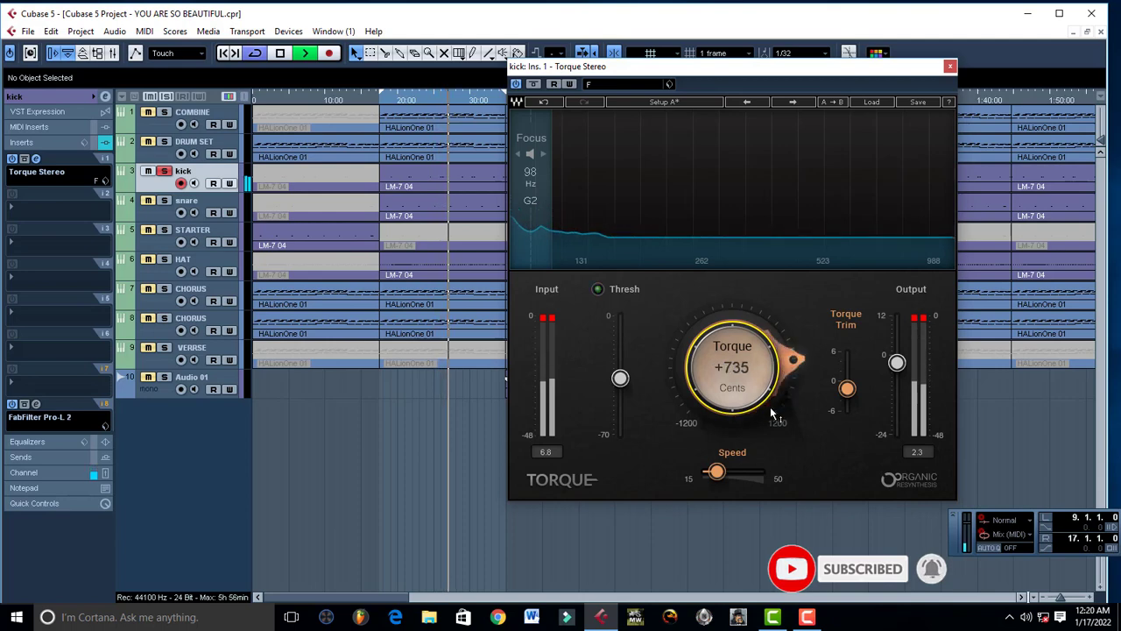
scroll(770, 406, down, 5)
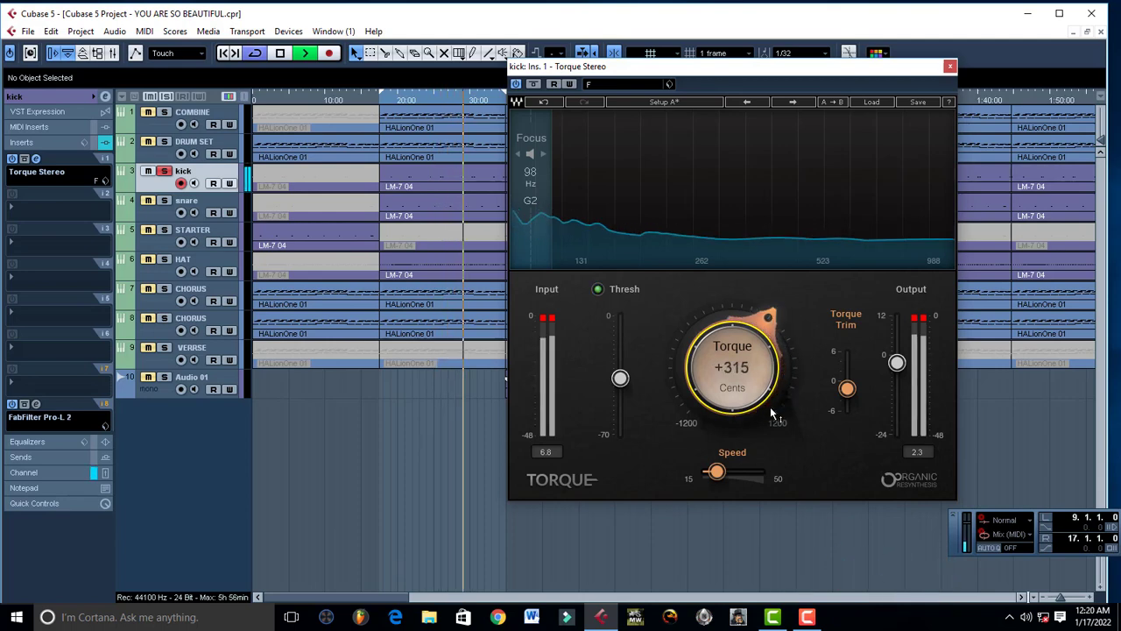
scroll(770, 407, down, 12)
key(space)
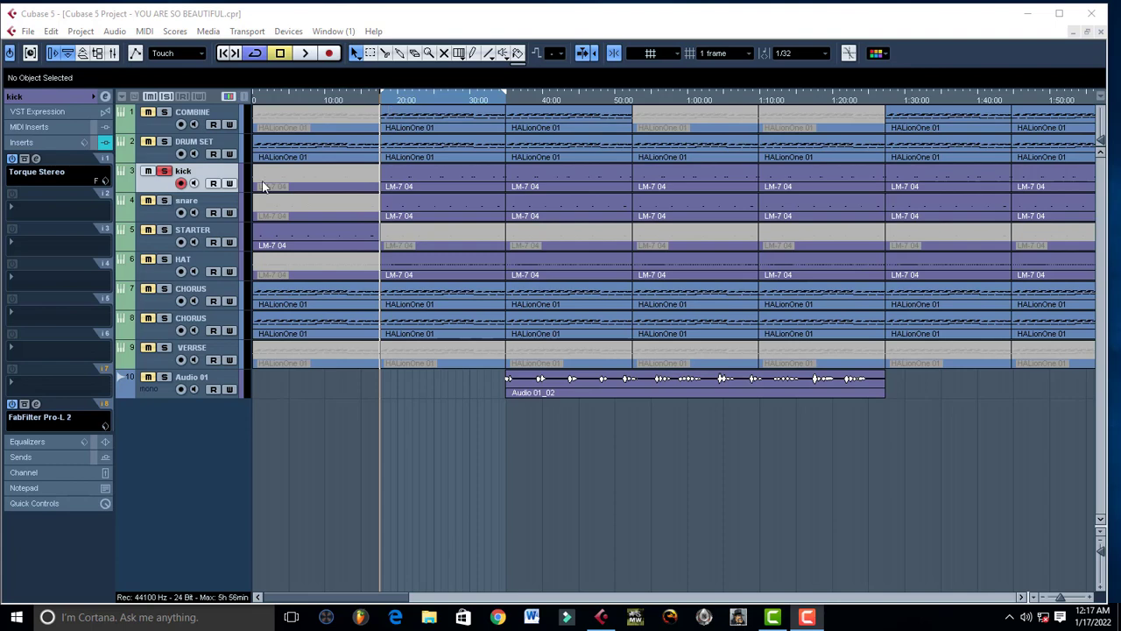
Unsolo the kick track while auditioning the song
click(170, 184)
key(space)
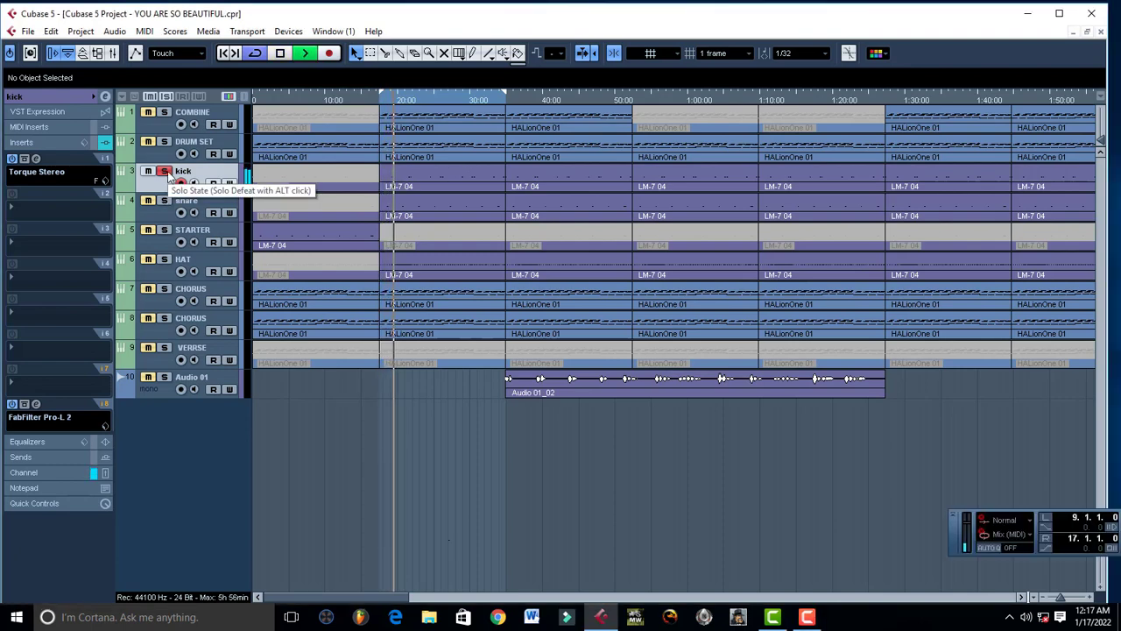
click(165, 171)
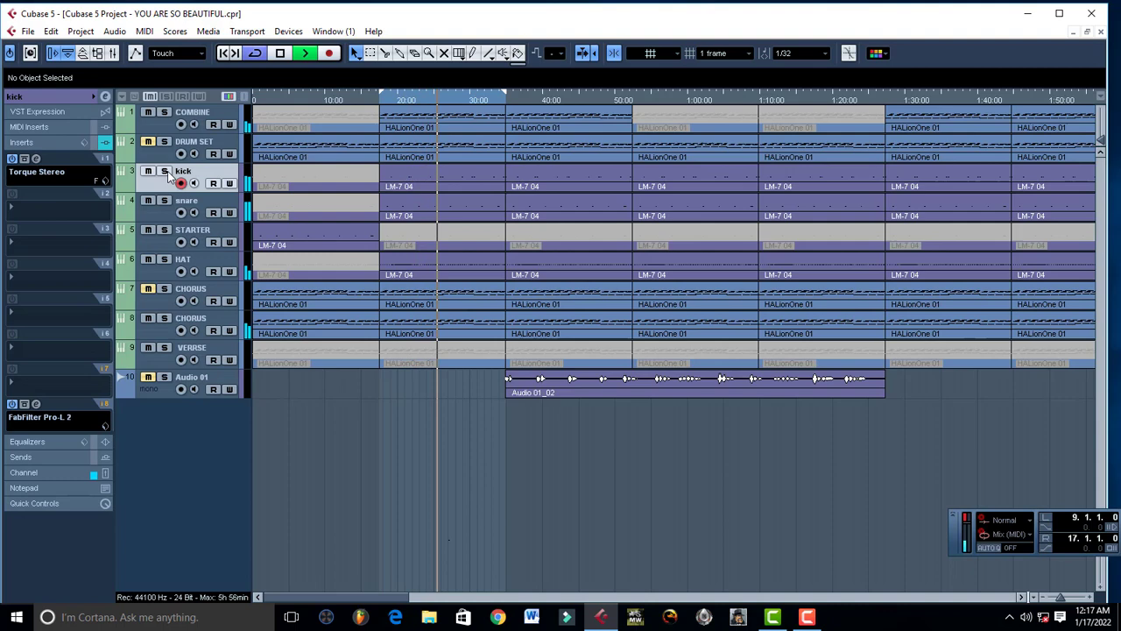
key(space)
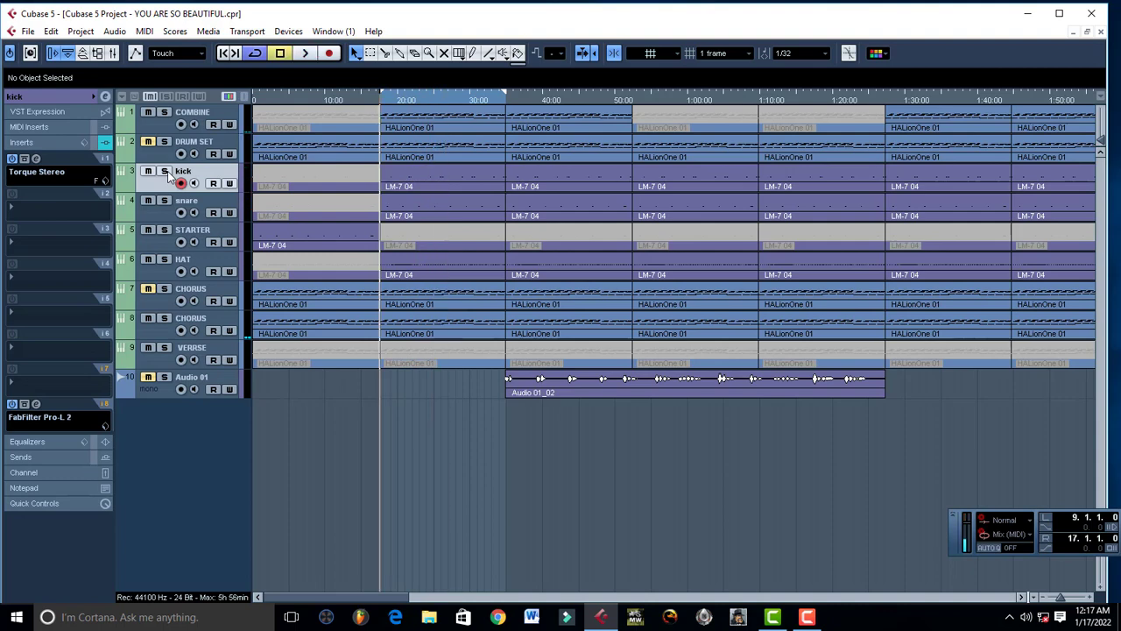
Bring up the kick's Torque Stereo editor and move it further right
click(36, 159)
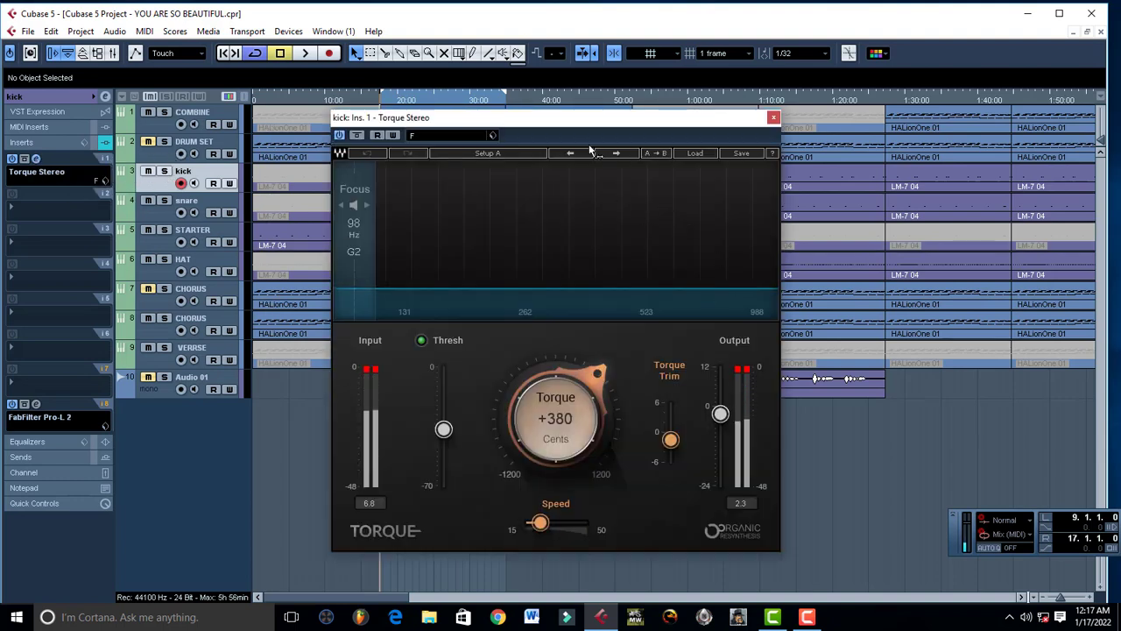
drag(558, 119, 732, 73)
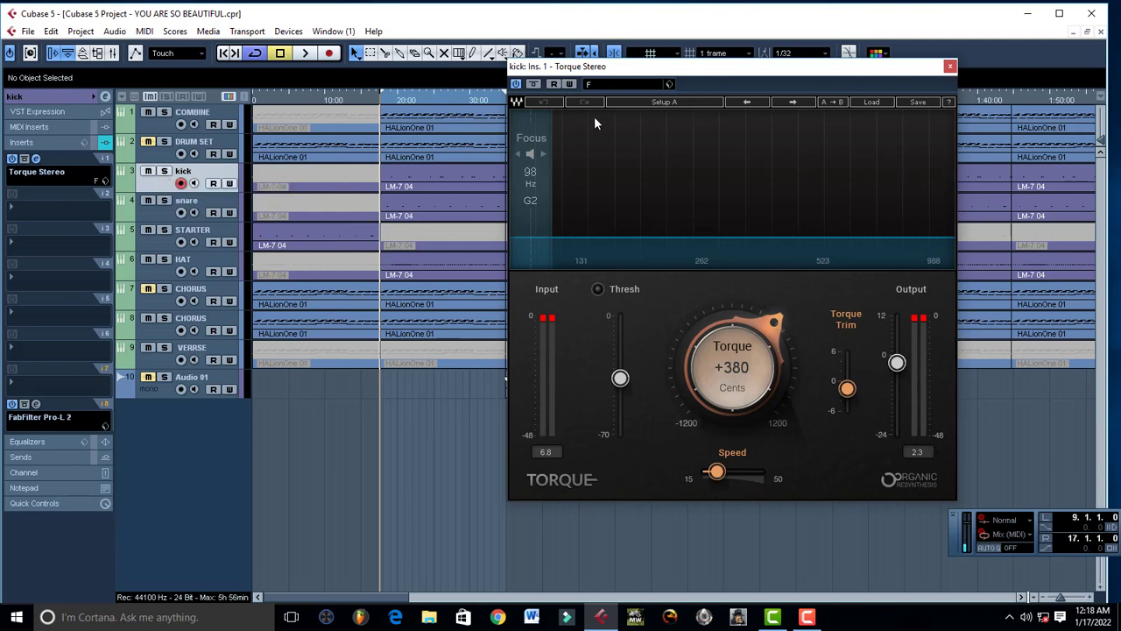
Bypass Torque Stereo and audition the soloed kick
click(516, 84)
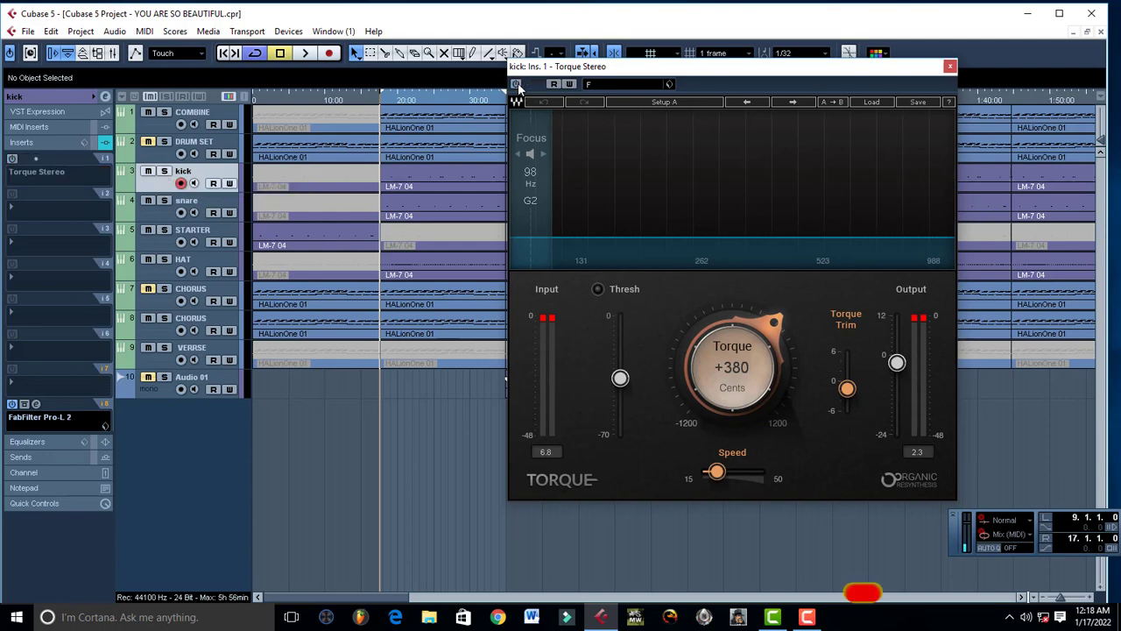
click(165, 172)
key(space)
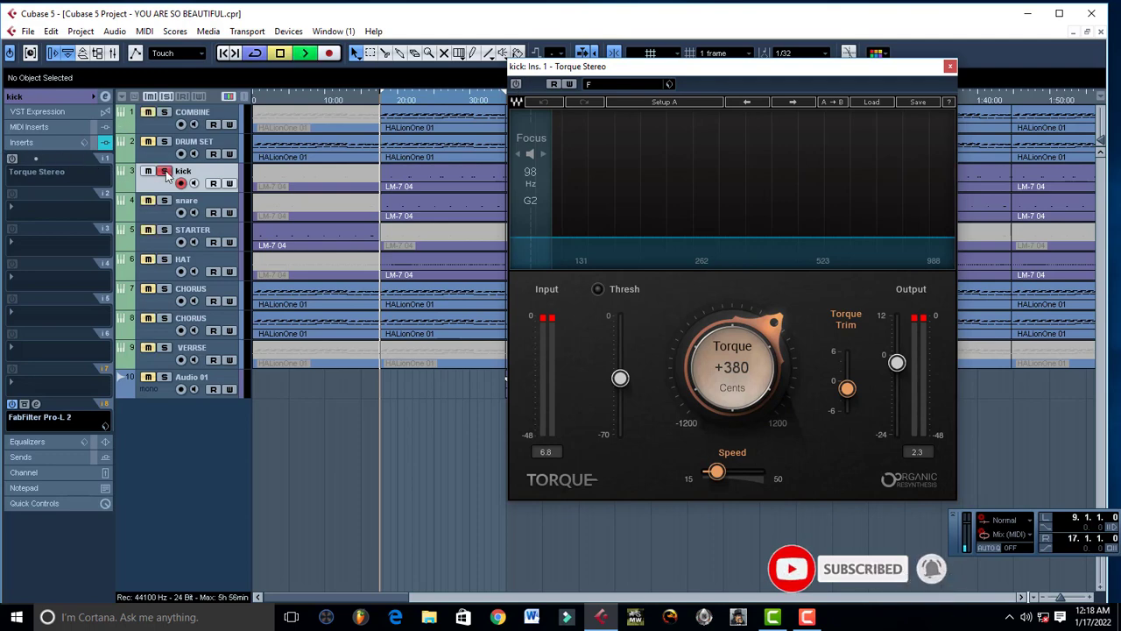
key(space)
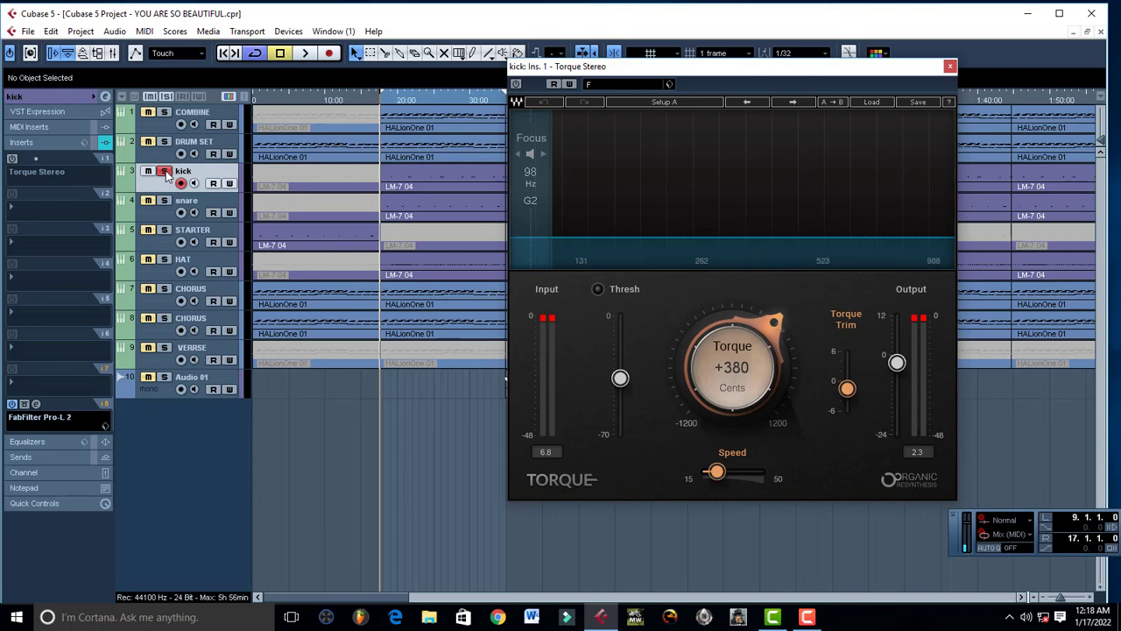
Unsolo the kick and audition it with the full mix
click(165, 172)
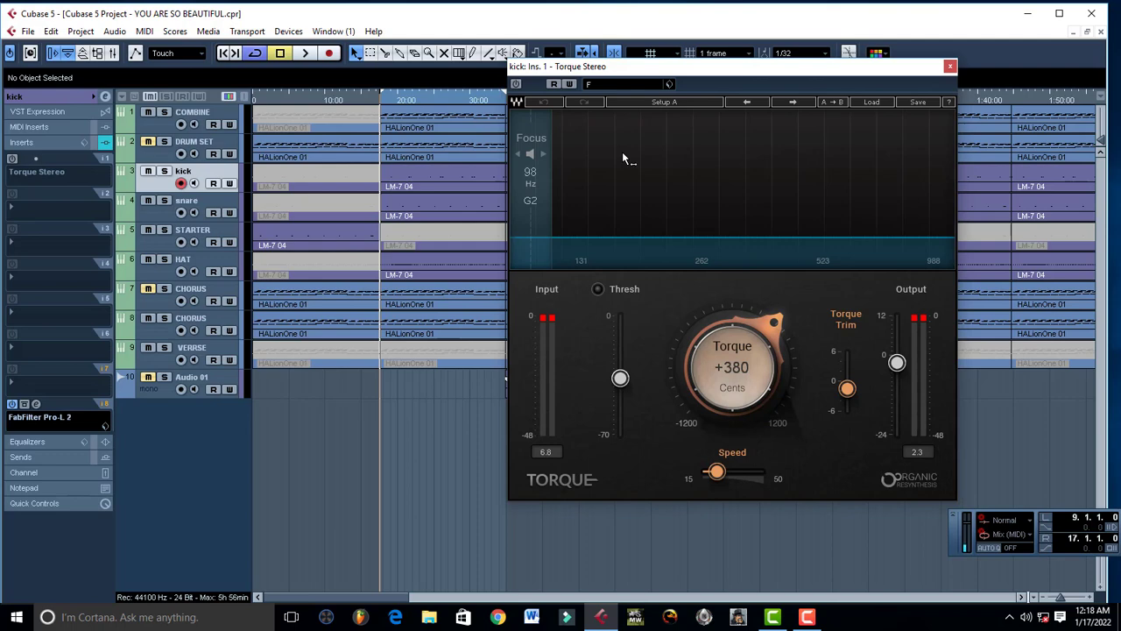
key(space)
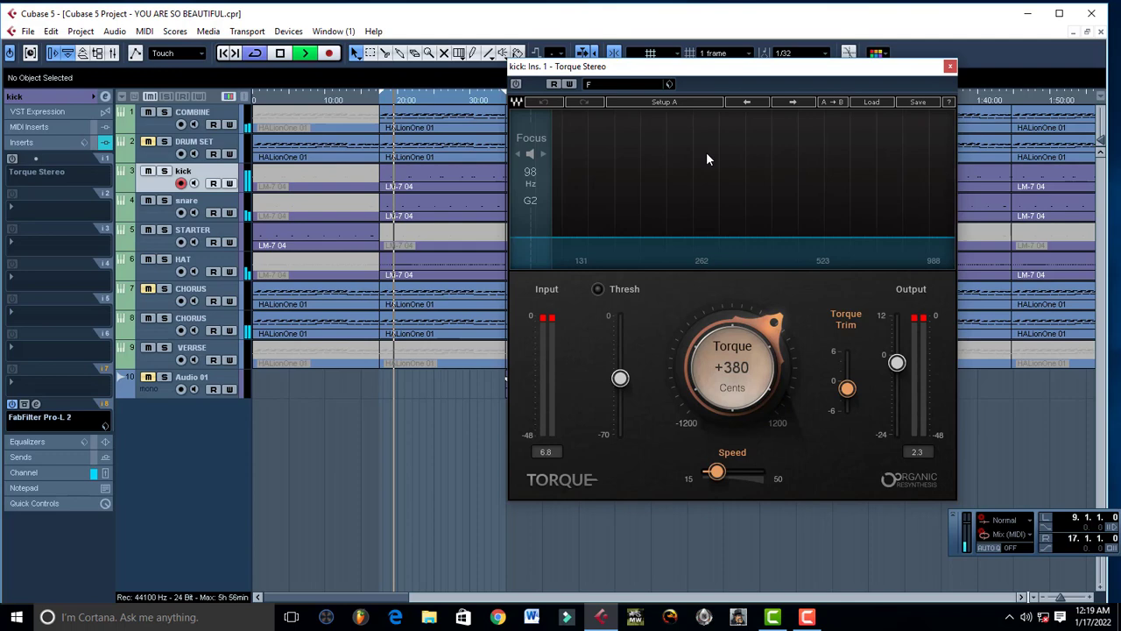
key(space)
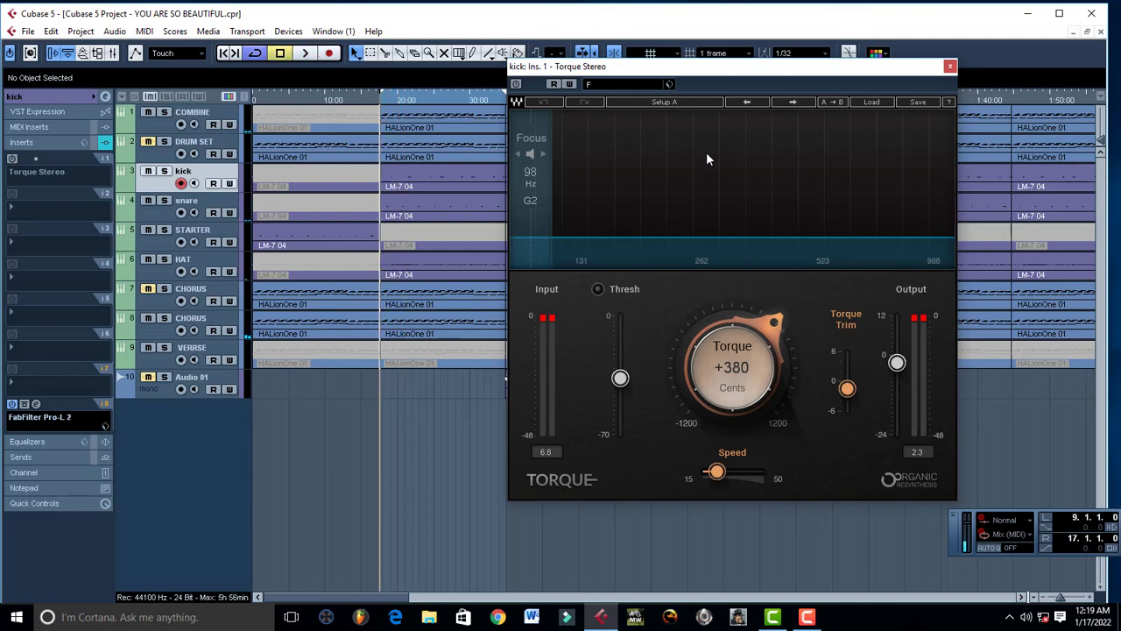
Re-enable Torque Stereo, audition the song, and solo the kick track again
click(516, 85)
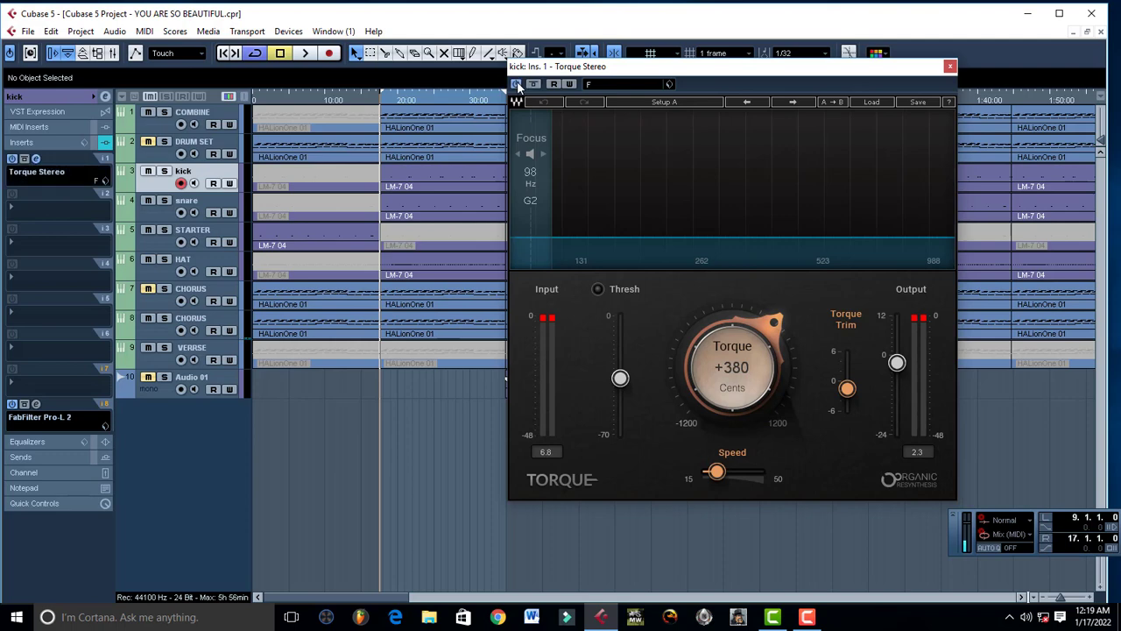
key(space)
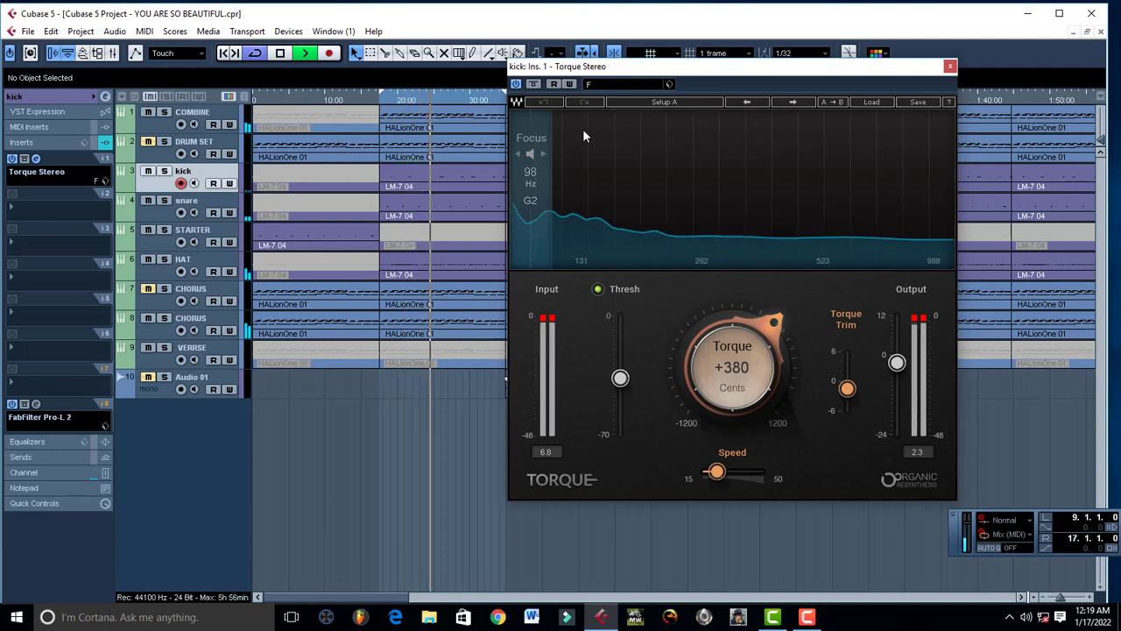
key(space)
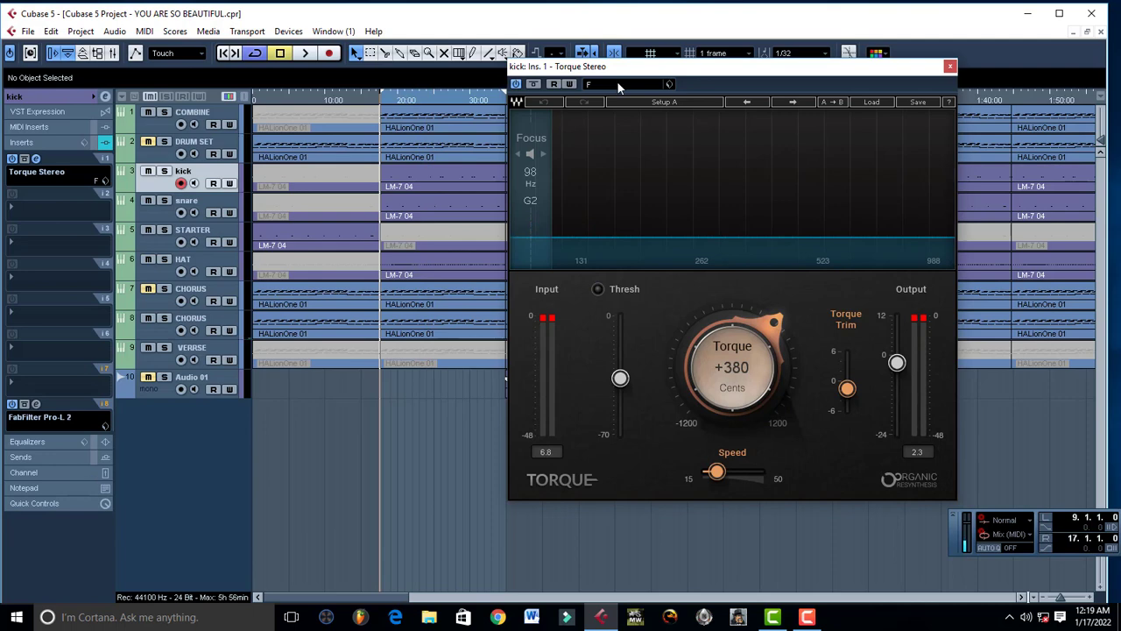
key(s)
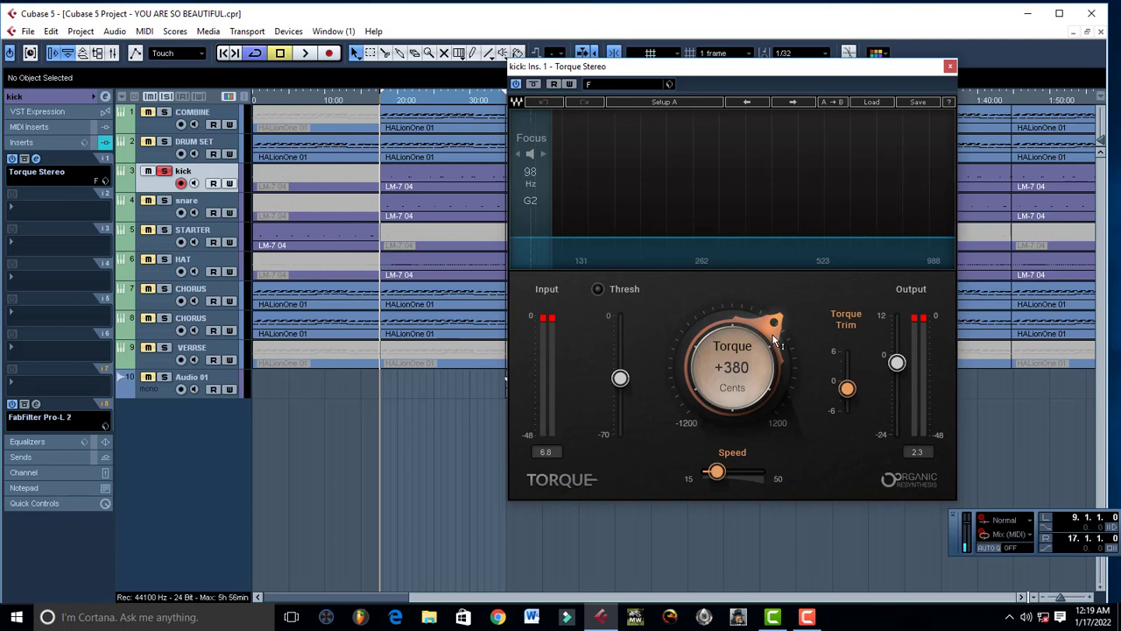
Set Torque to +430 cents, Torque Trim to 6 and Focus to 909 Hz while auditioning
key(space)
mouse_move(774, 342)
mouse_down()
mouse_move(774, 329)
mouse_move(775, 344)
mouse_up()
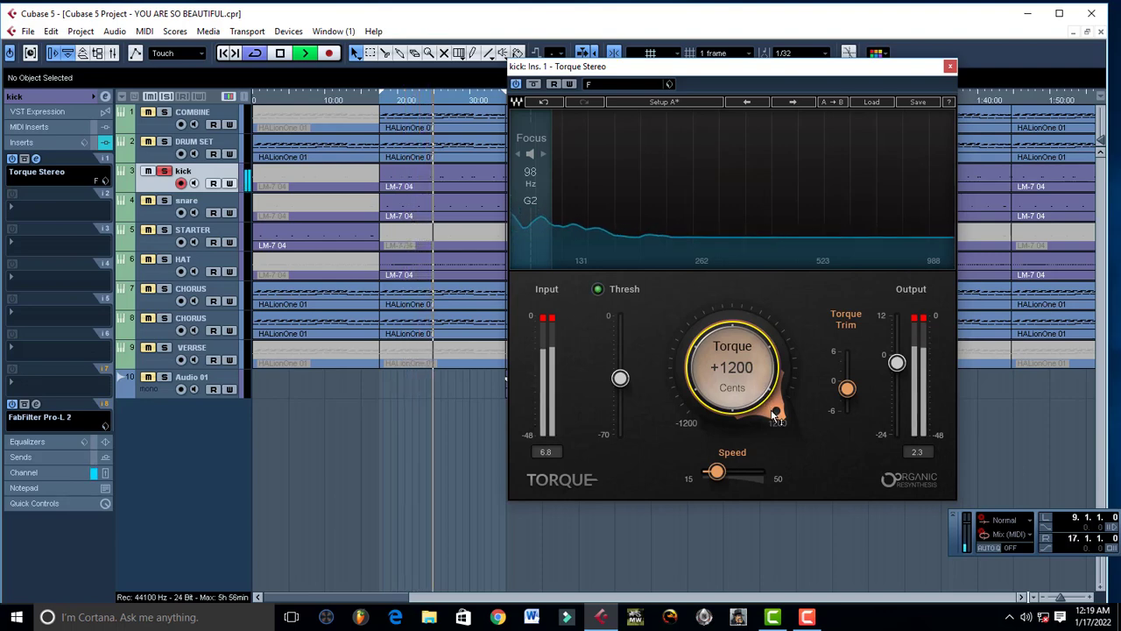
scroll(771, 410, down, 3)
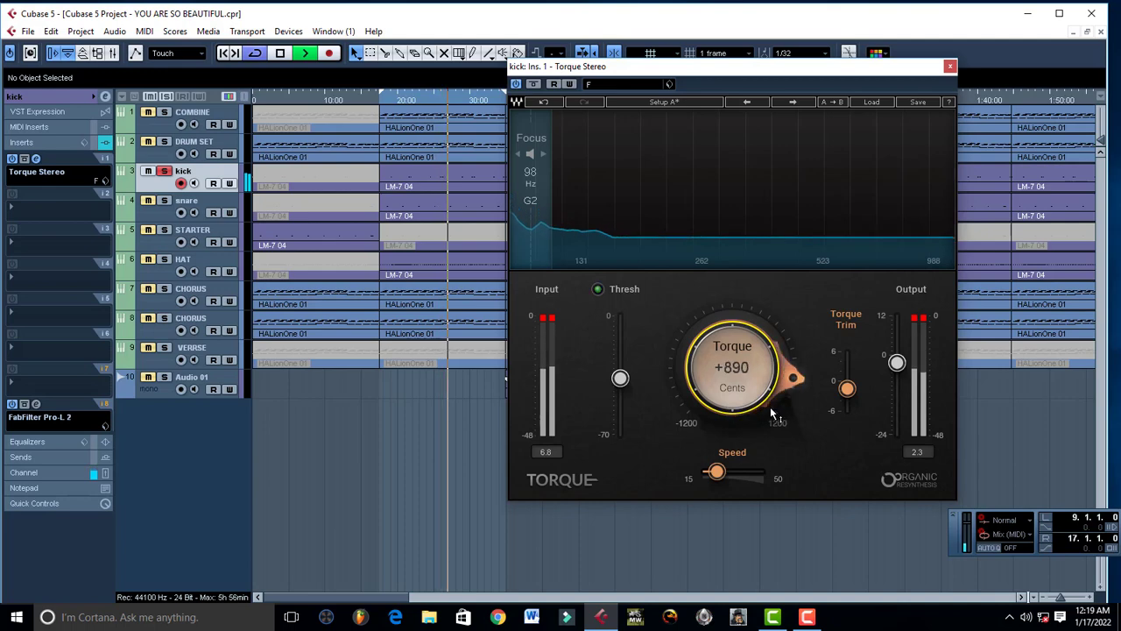
scroll(771, 407, down, 5)
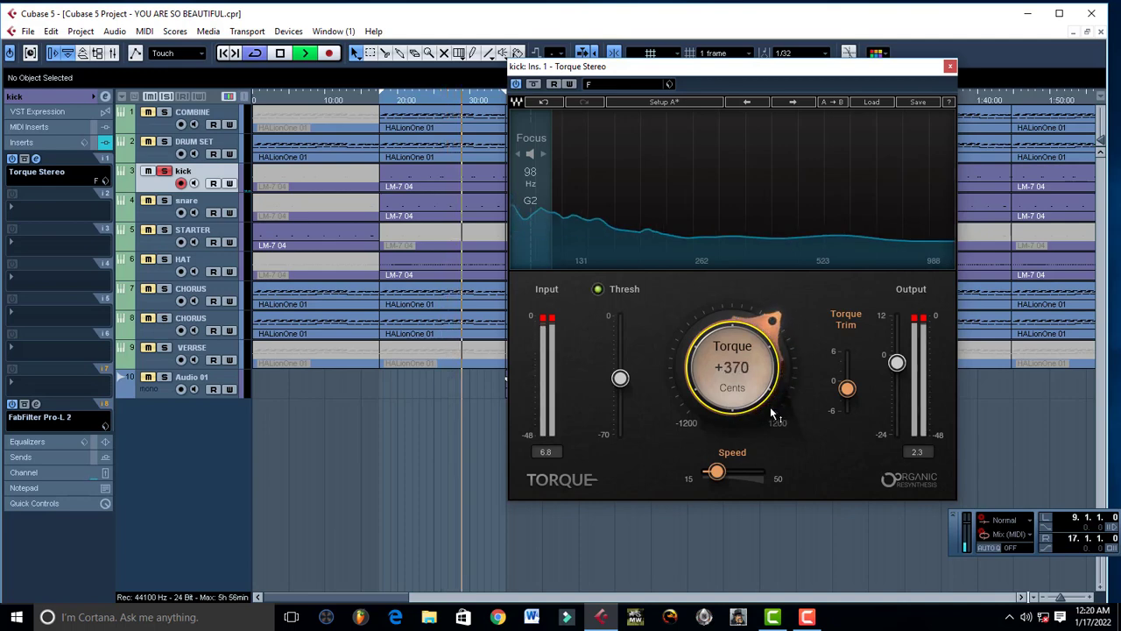
scroll(770, 406, down, 10)
key(space)
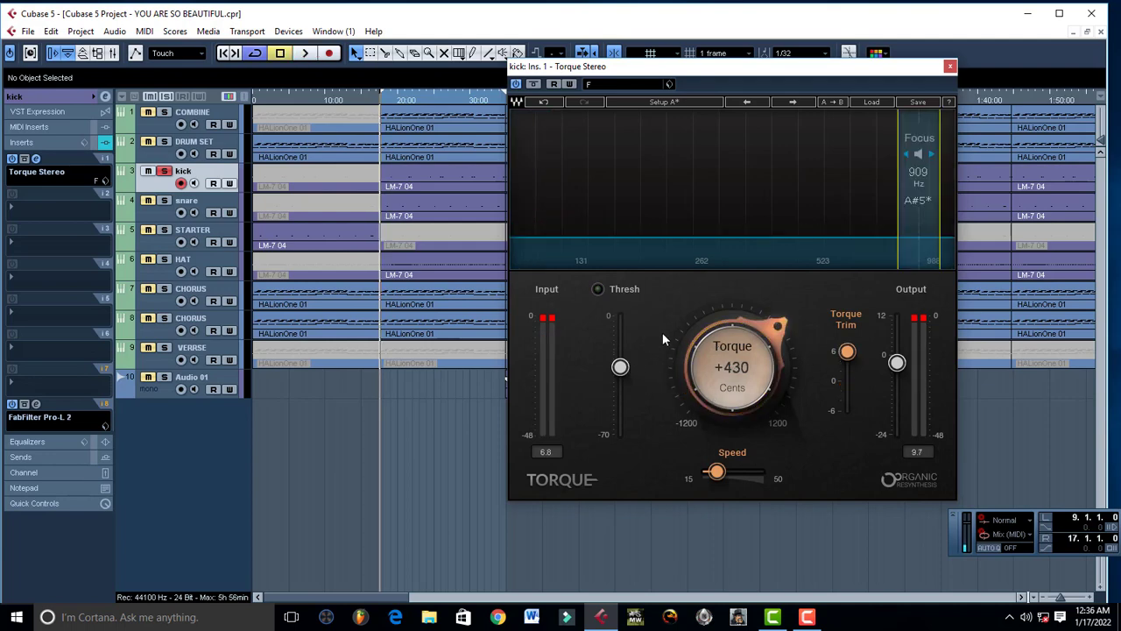
Sweep Thresh from -30.4 up to 0, down to -70, back to -30.4, then audition
drag(620, 367, 620, 317)
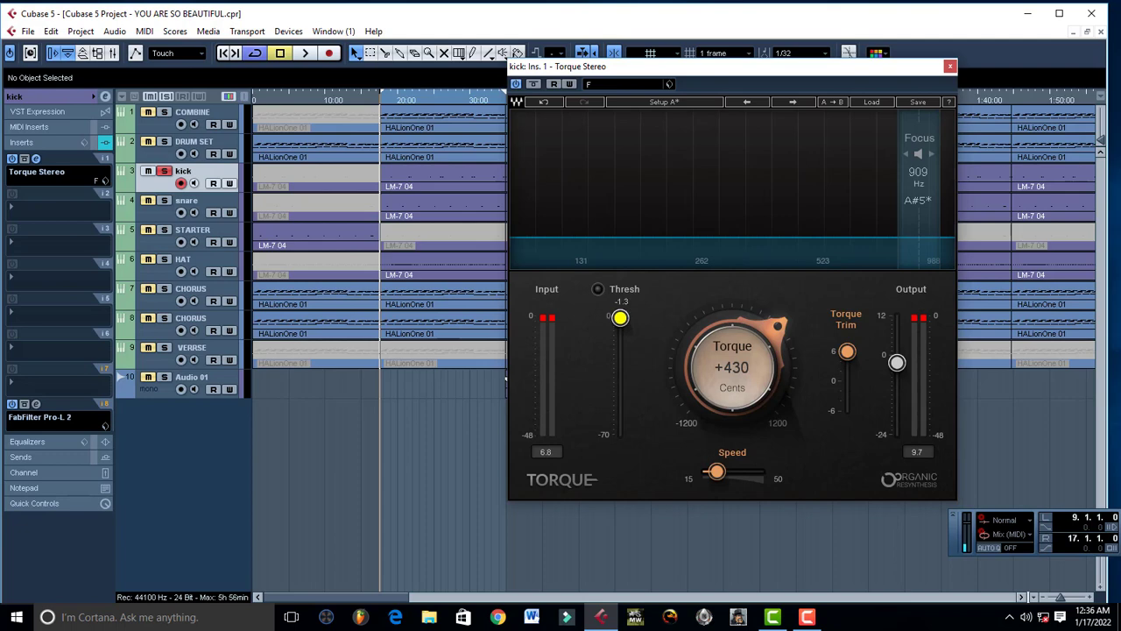
mouse_move(620, 317)
mouse_down()
mouse_move(619, 400)
mouse_move(621, 315)
mouse_up()
drag(620, 315, 620, 433)
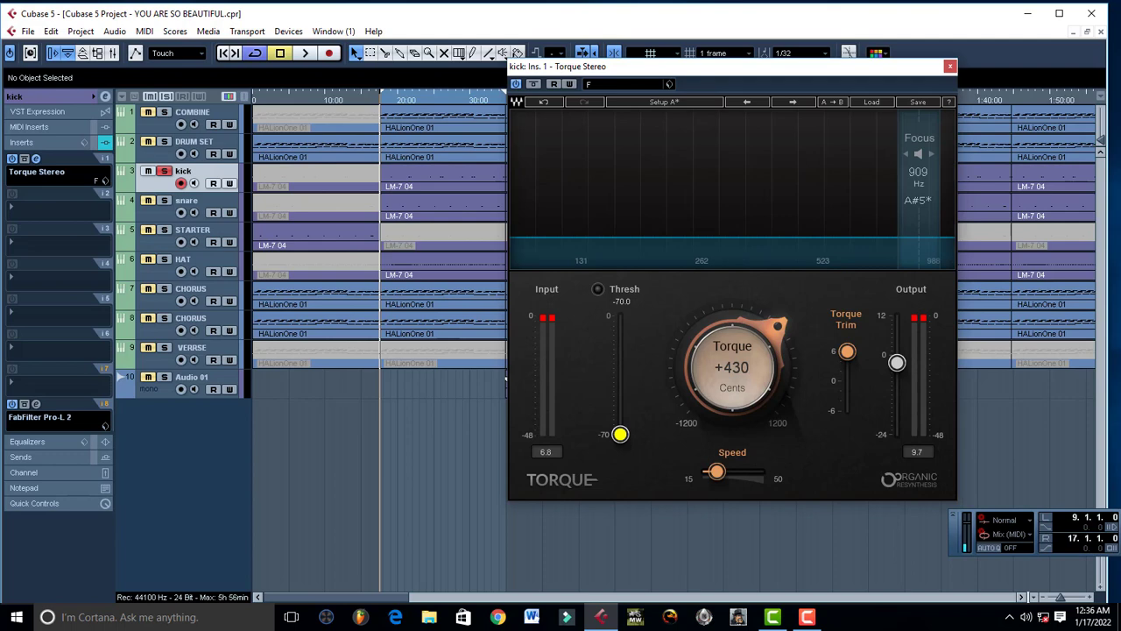
drag(621, 434, 620, 366)
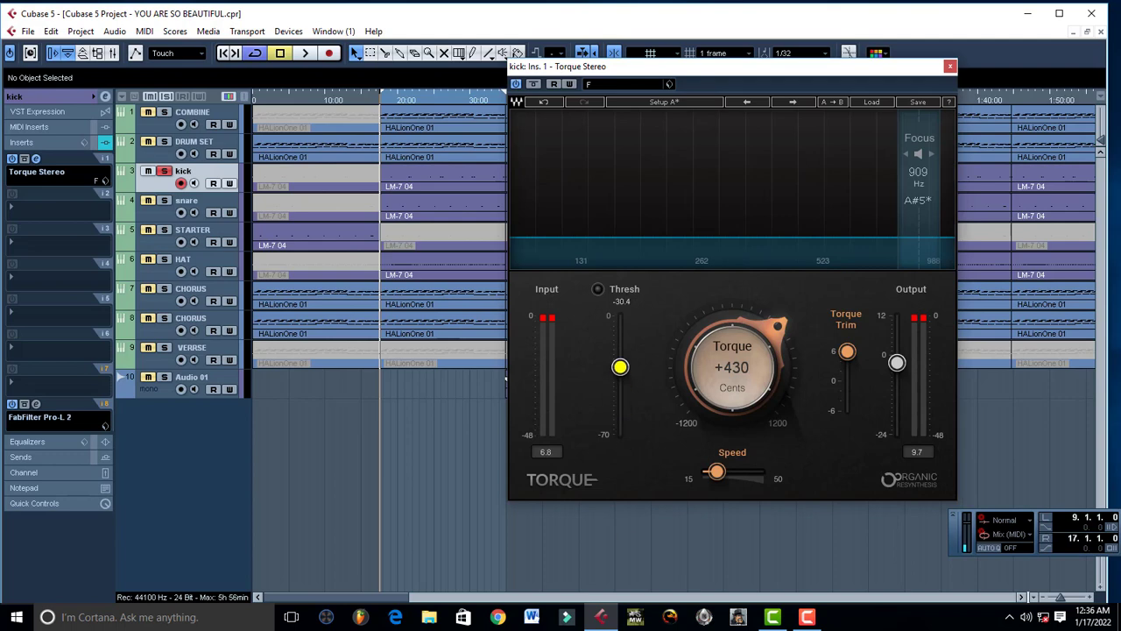
key(space)
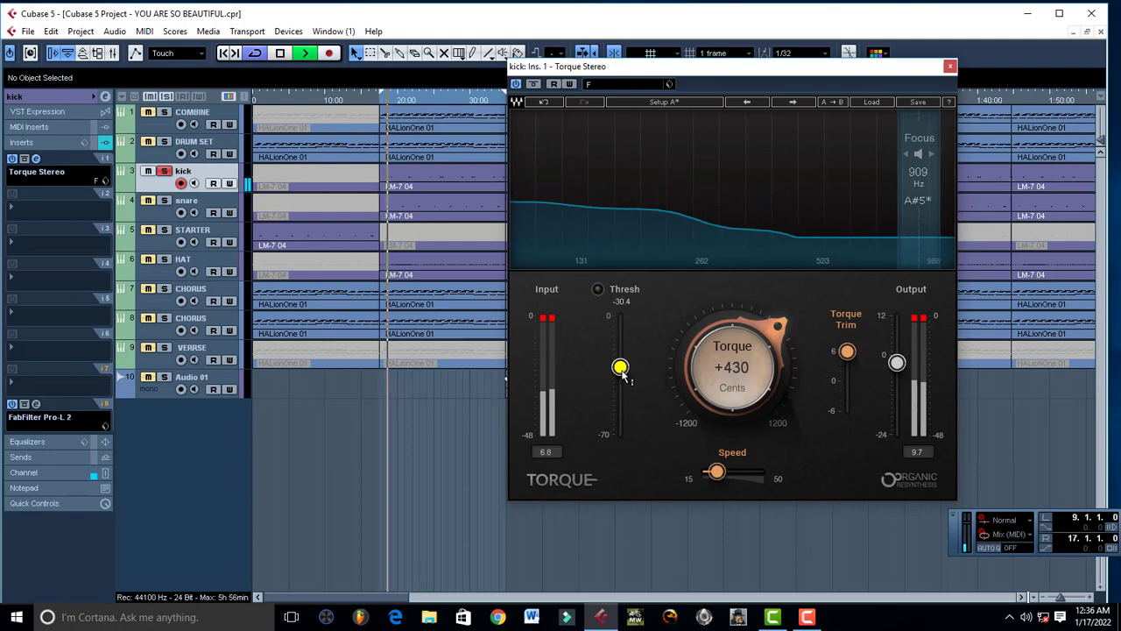
key(space)
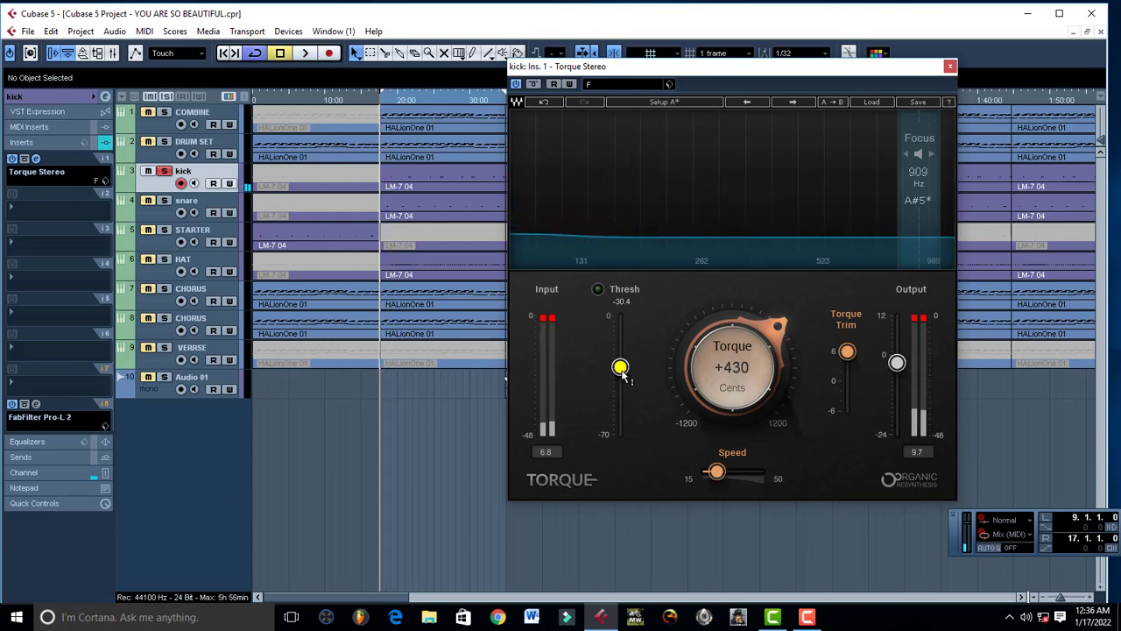
Raise Thresh again, then drop it to its -70 minimum, auditioning each setting
drag(621, 368, 620, 316)
key(space)
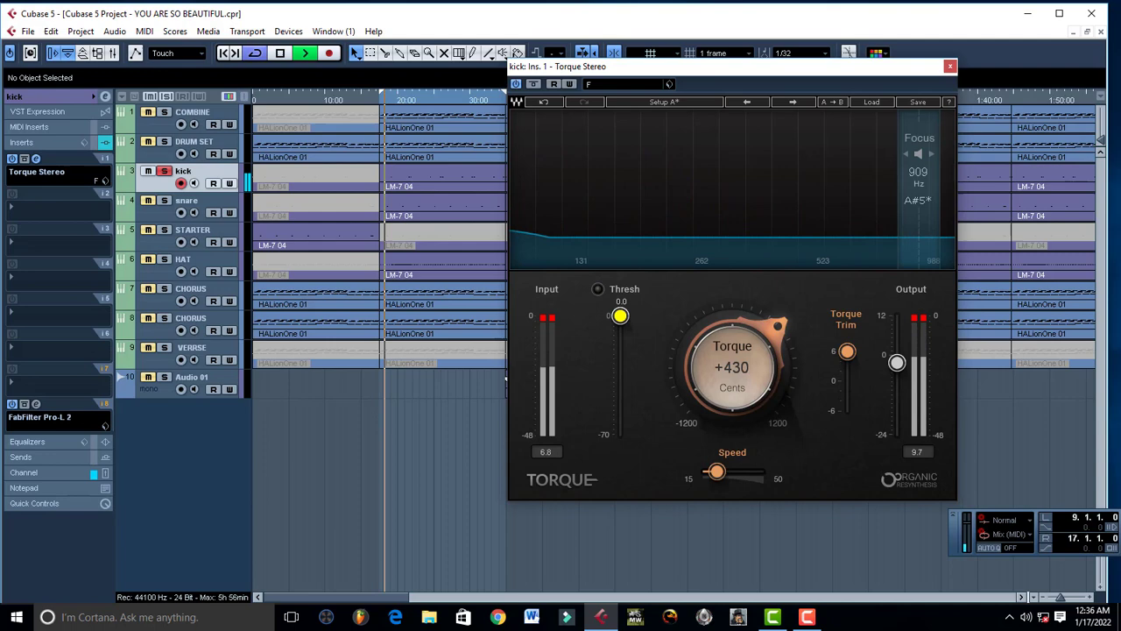
key(space)
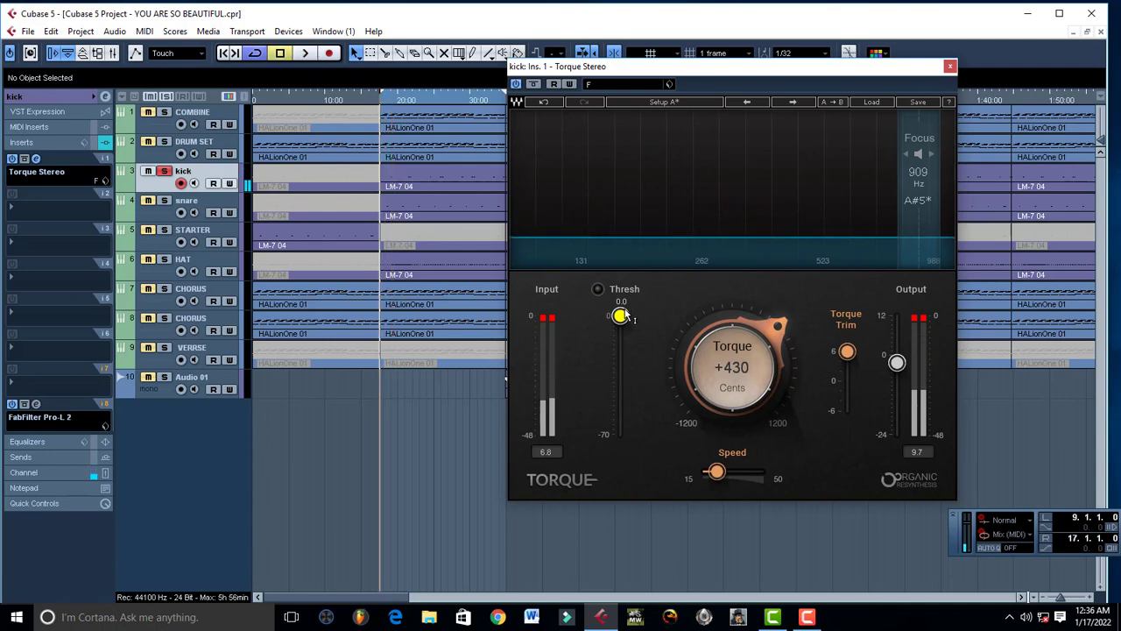
drag(620, 316, 620, 433)
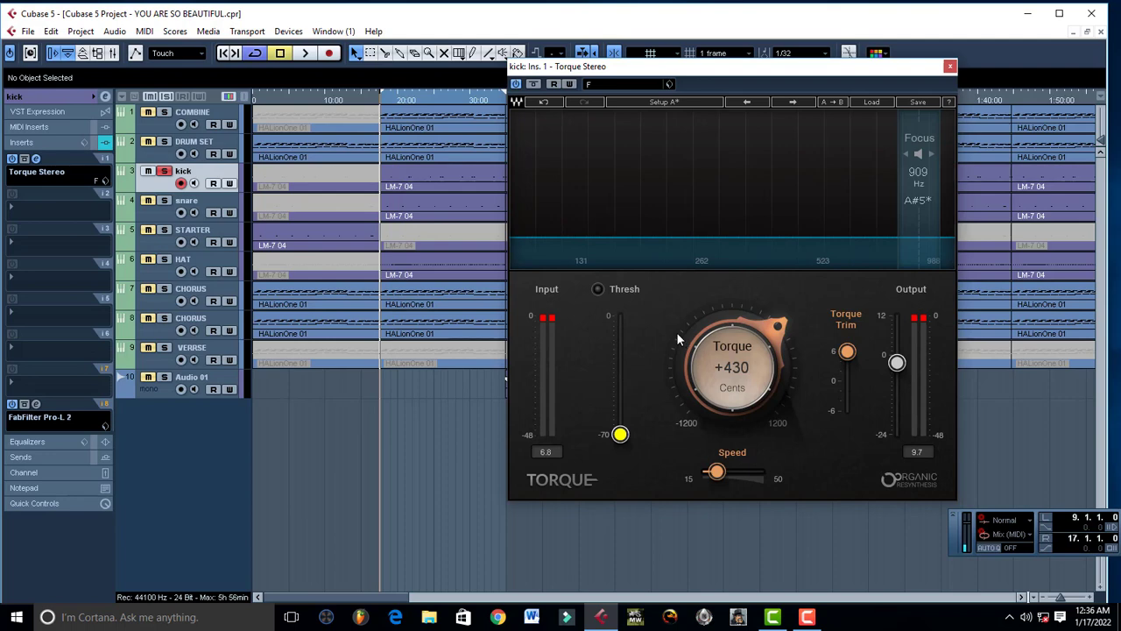
key(space)
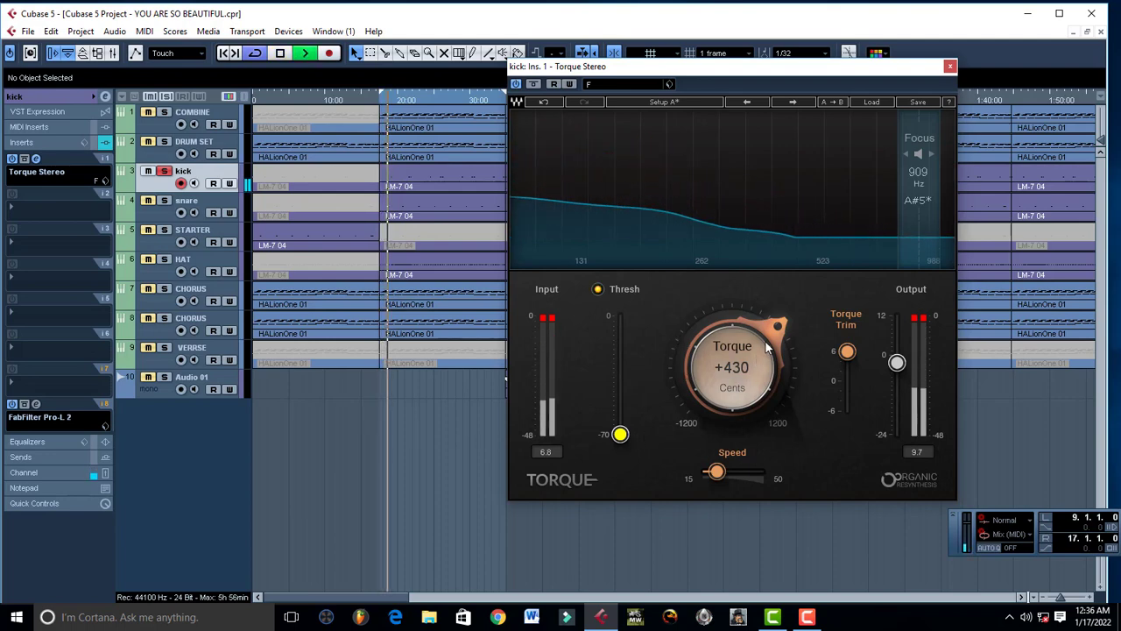
Drop Torque to -1200 cents, raise Thresh to about -28.7, then bring Torque up to -305 cents
drag(766, 342, 785, 325)
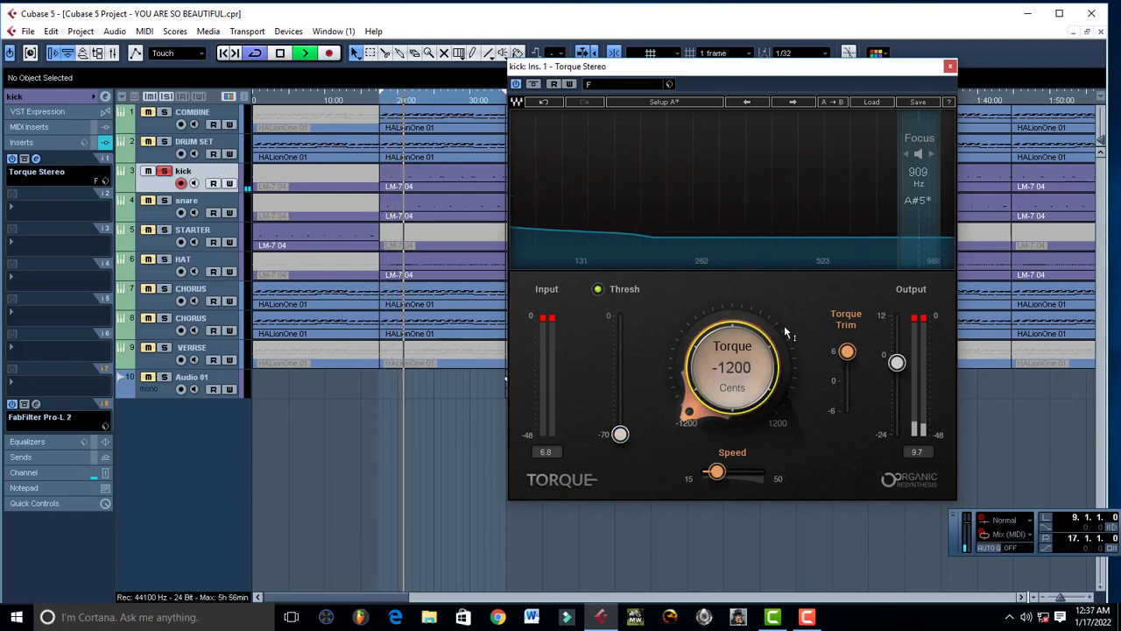
key(space)
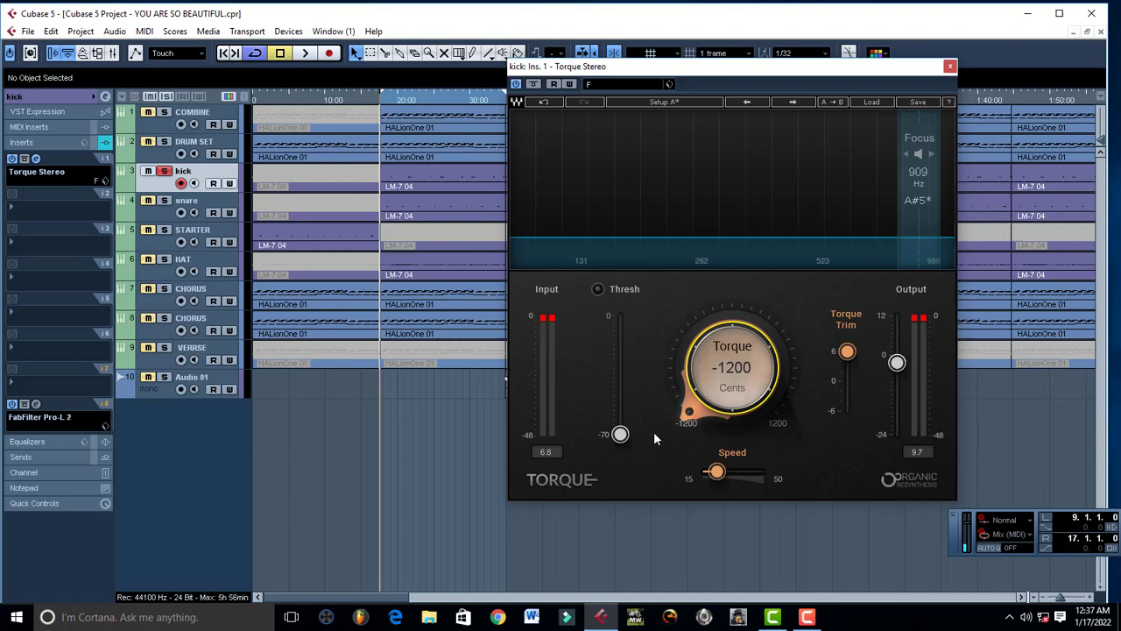
drag(621, 433, 620, 348)
key(space)
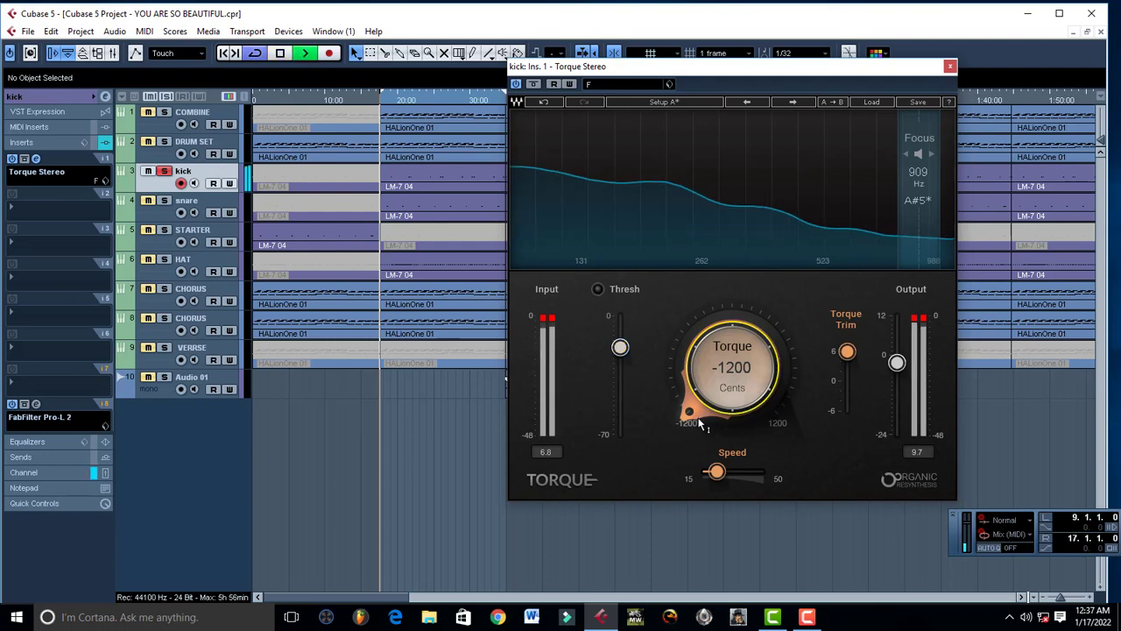
drag(699, 419, 699, 381)
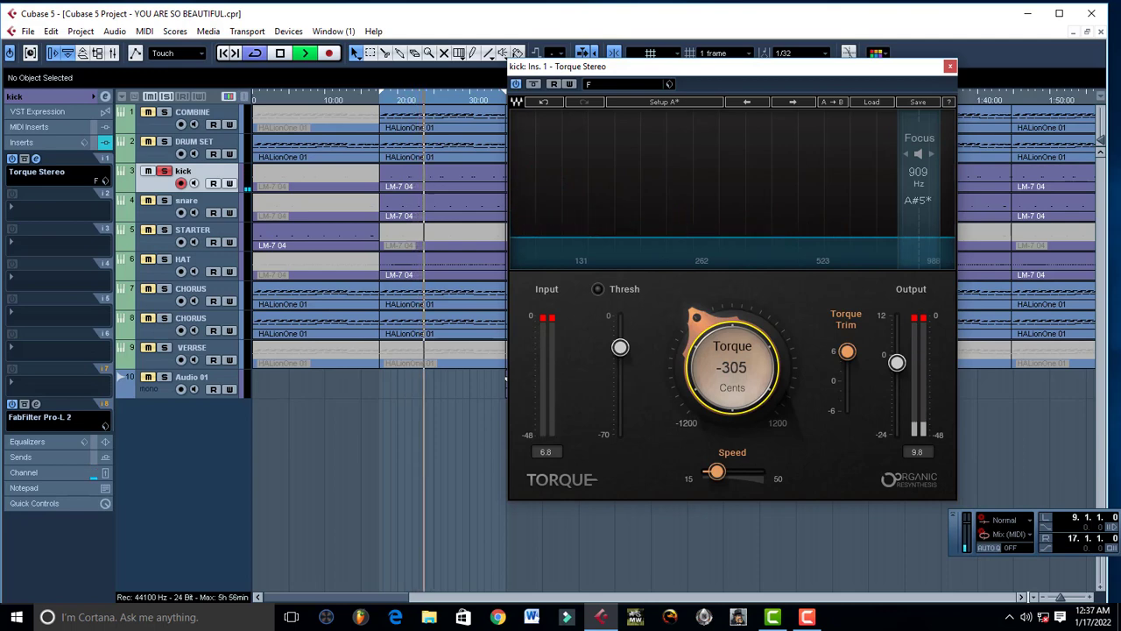
key(space)
Try Torque Trim at -6 dB, then raise it and audition the kick
drag(847, 351, 847, 411)
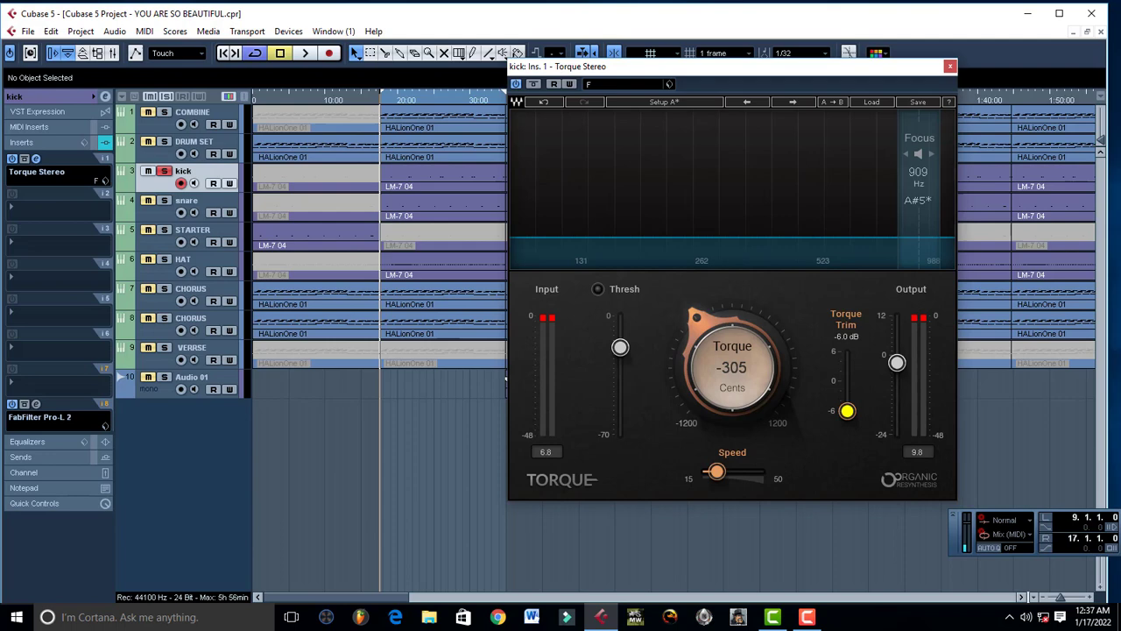
drag(847, 411, 847, 379)
key(space)
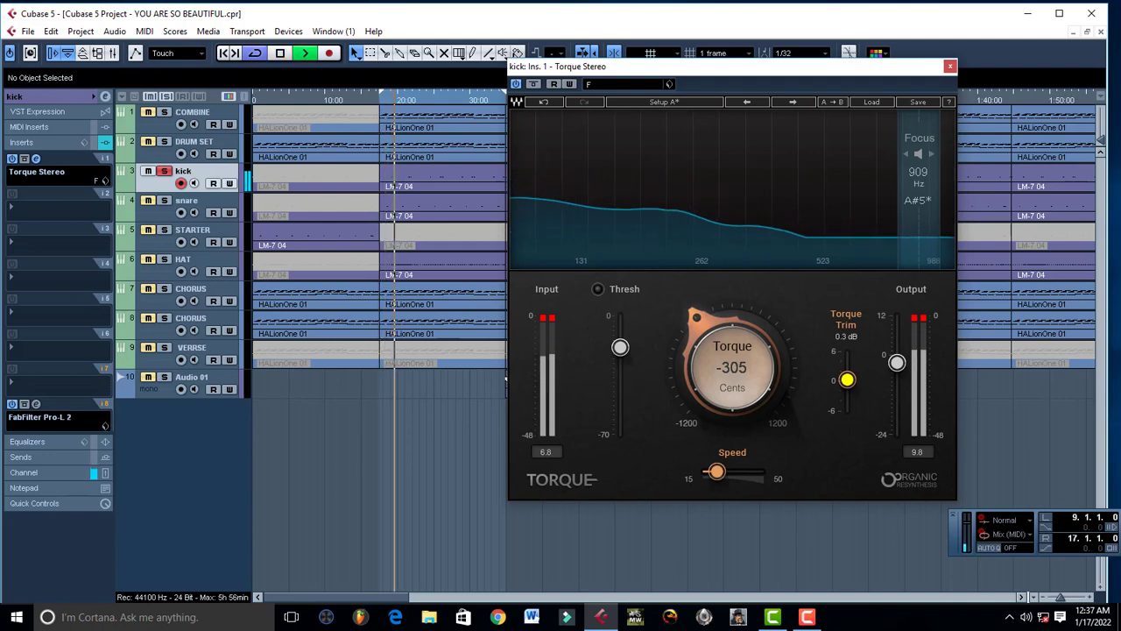
key(space)
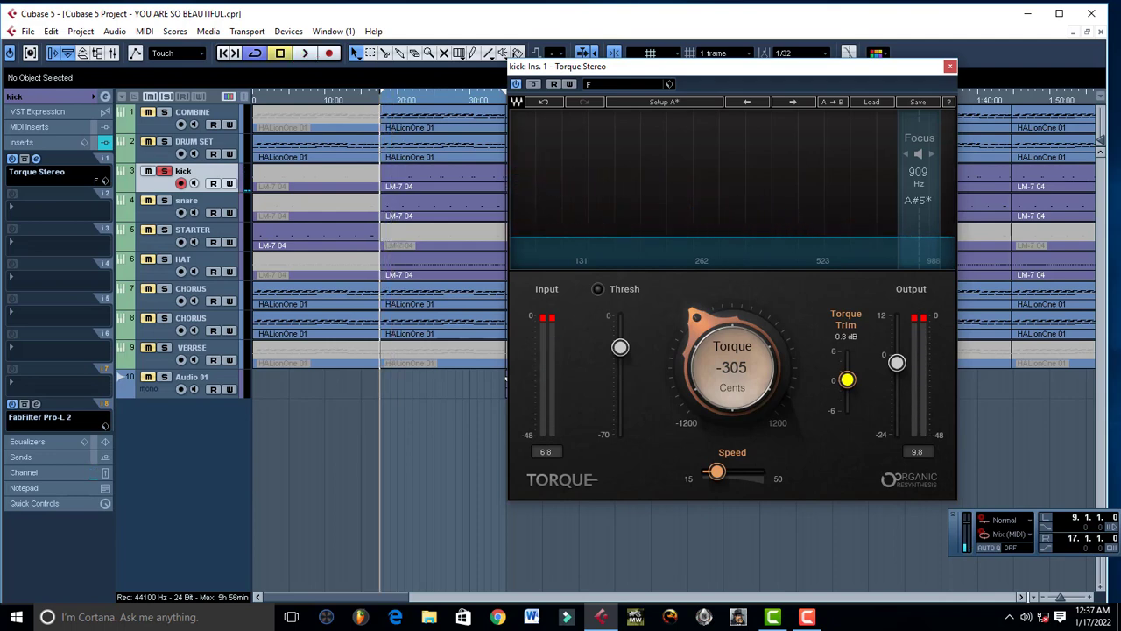
Lower Torque Trim to -6 dB again, then raise it to about +5.7 dB while playing
drag(847, 379, 847, 411)
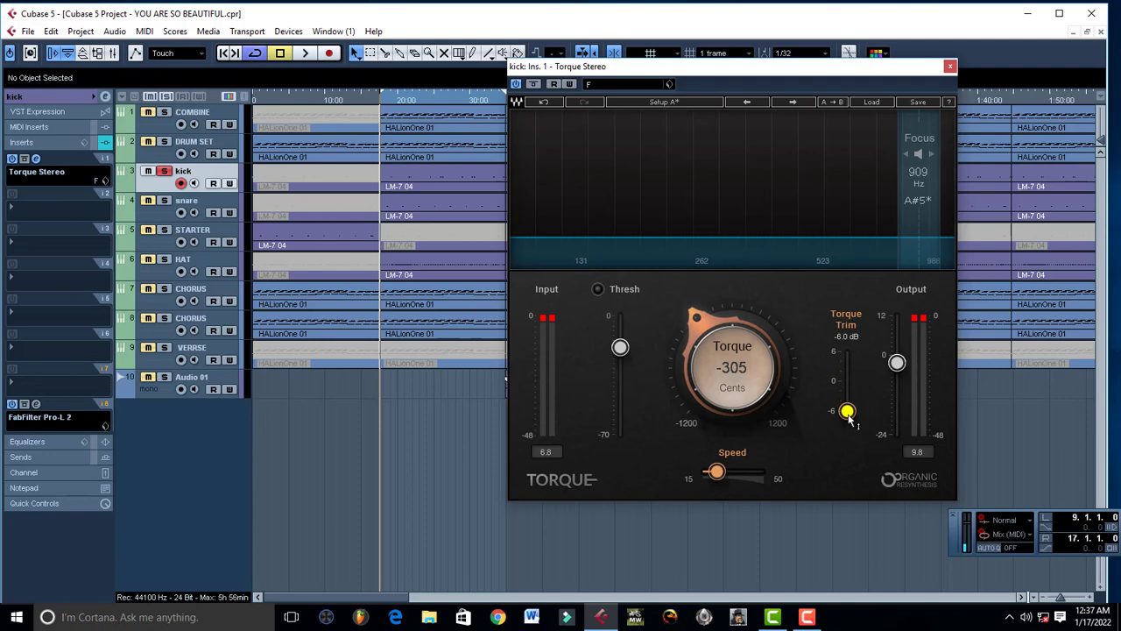
key(space)
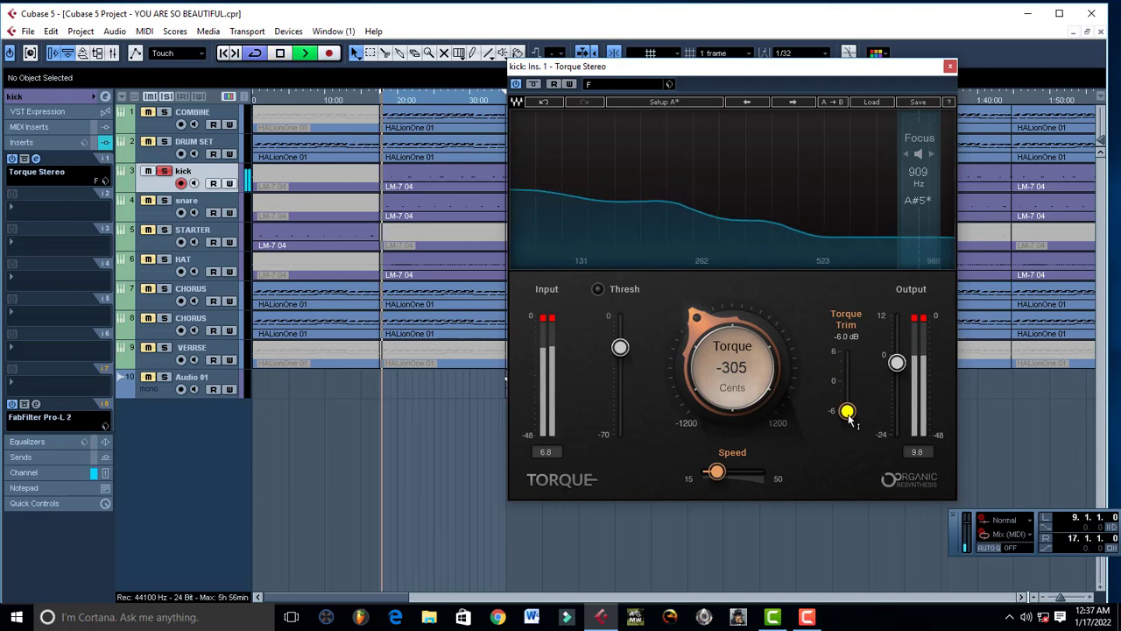
key(space)
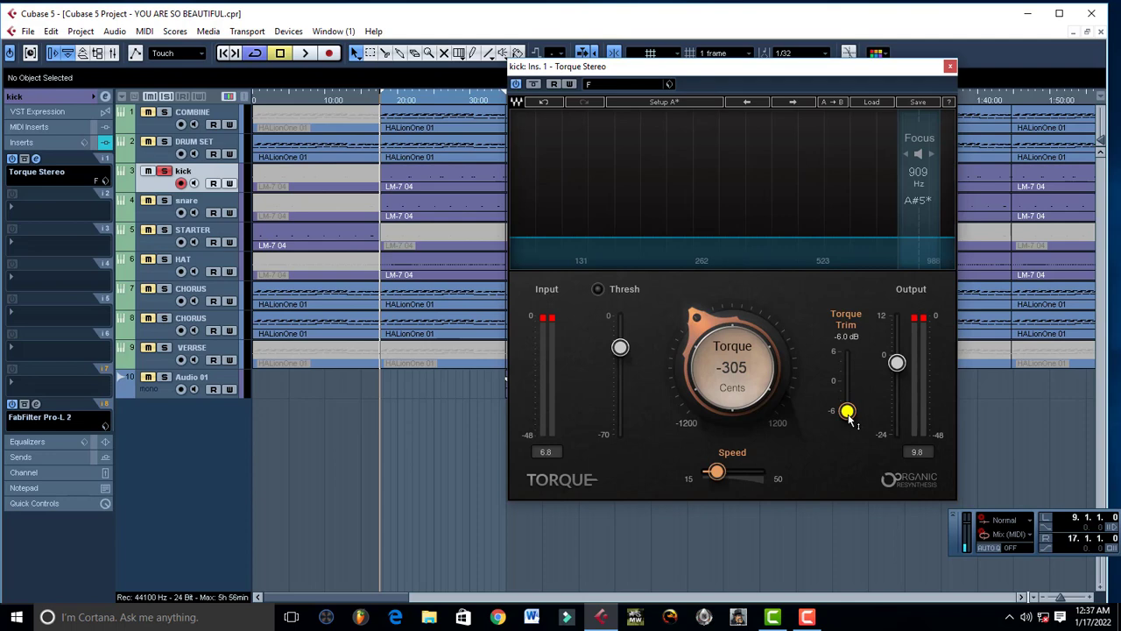
key(space)
drag(848, 411, 847, 351)
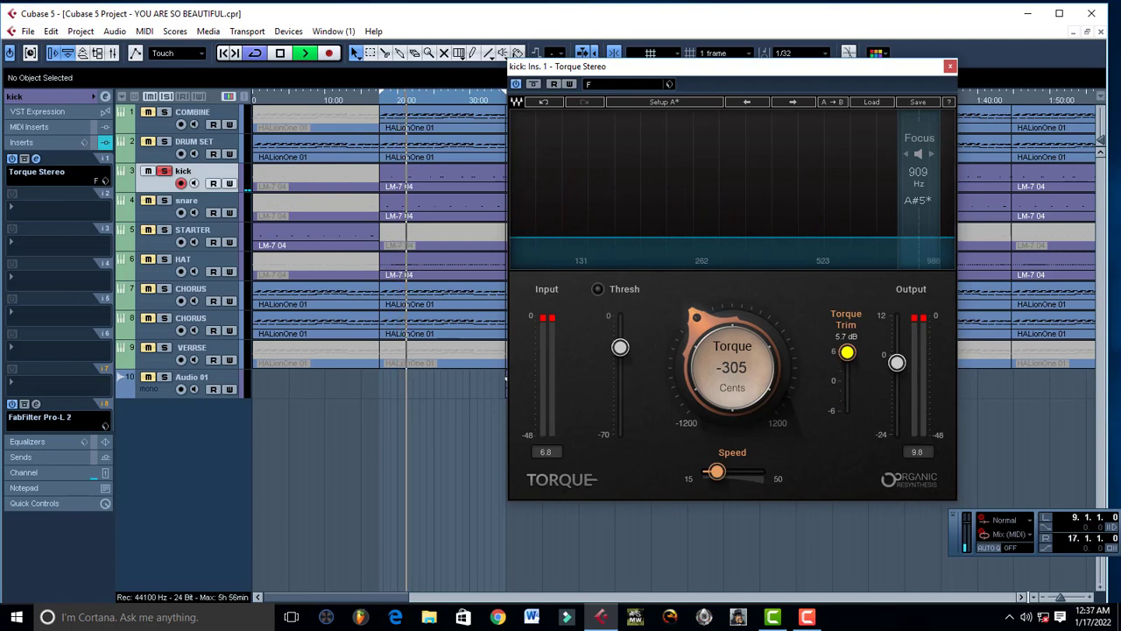
key(space)
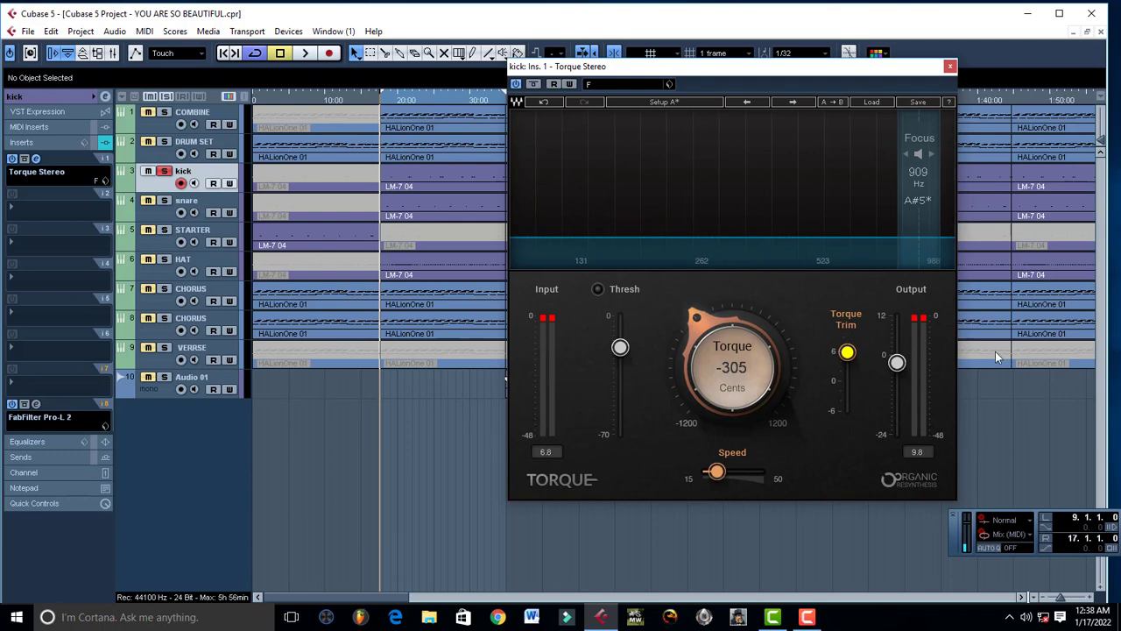
Raise Output to 12.0 dB, lower it to -8.2 dB, and reset Torque Trim to 0
mouse_move(899, 368)
key(space)
drag(899, 363, 897, 315)
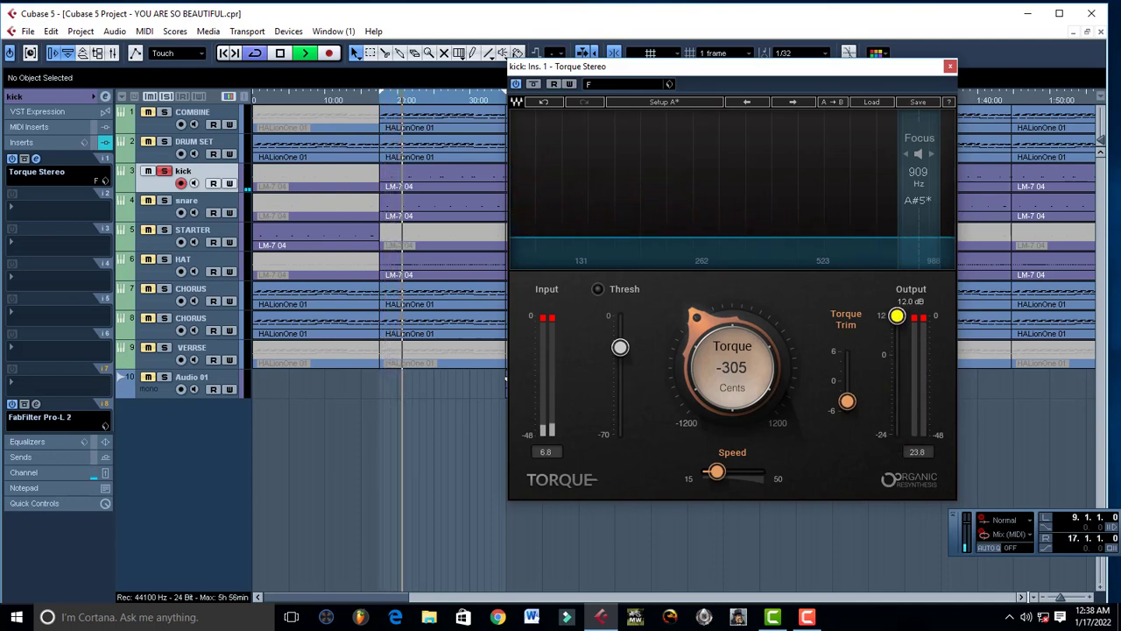
key(space)
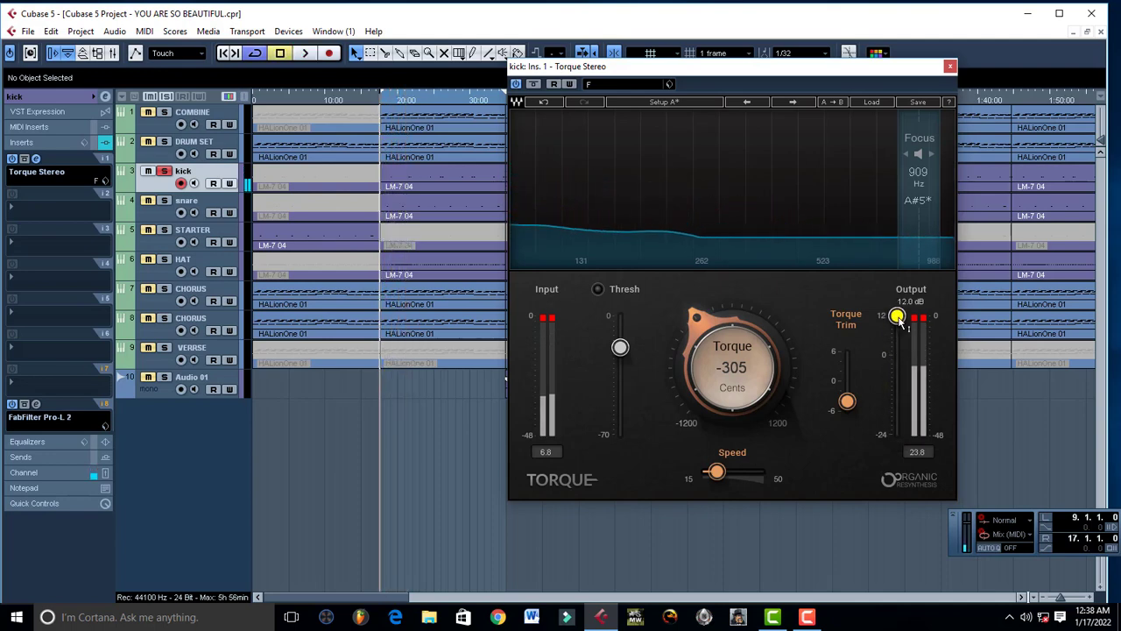
drag(897, 315, 897, 381)
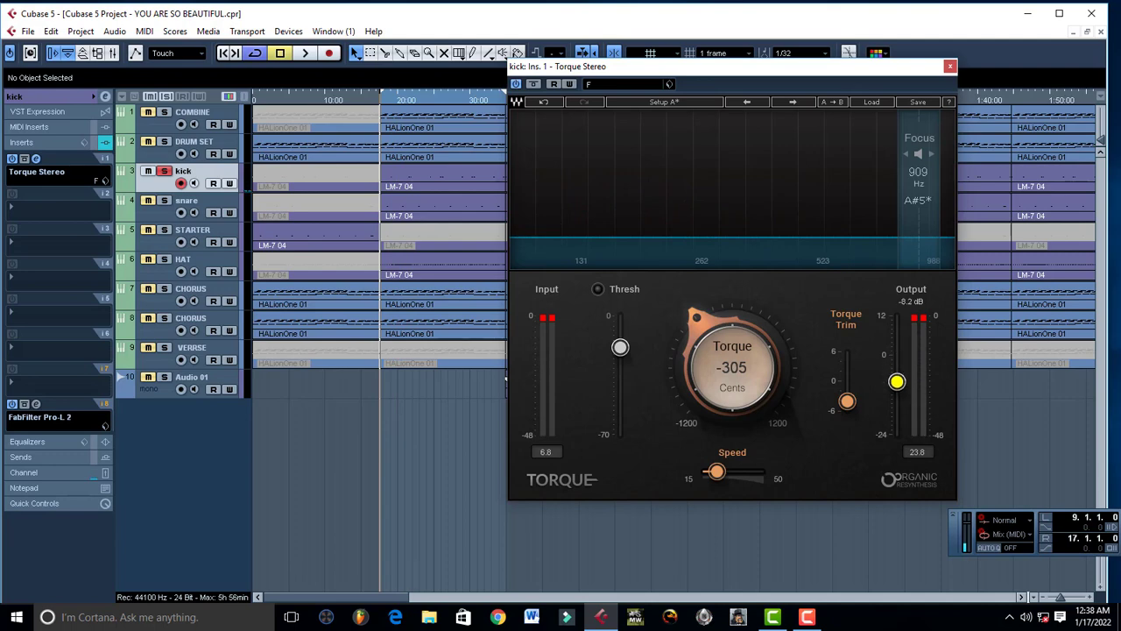
drag(848, 401, 848, 380)
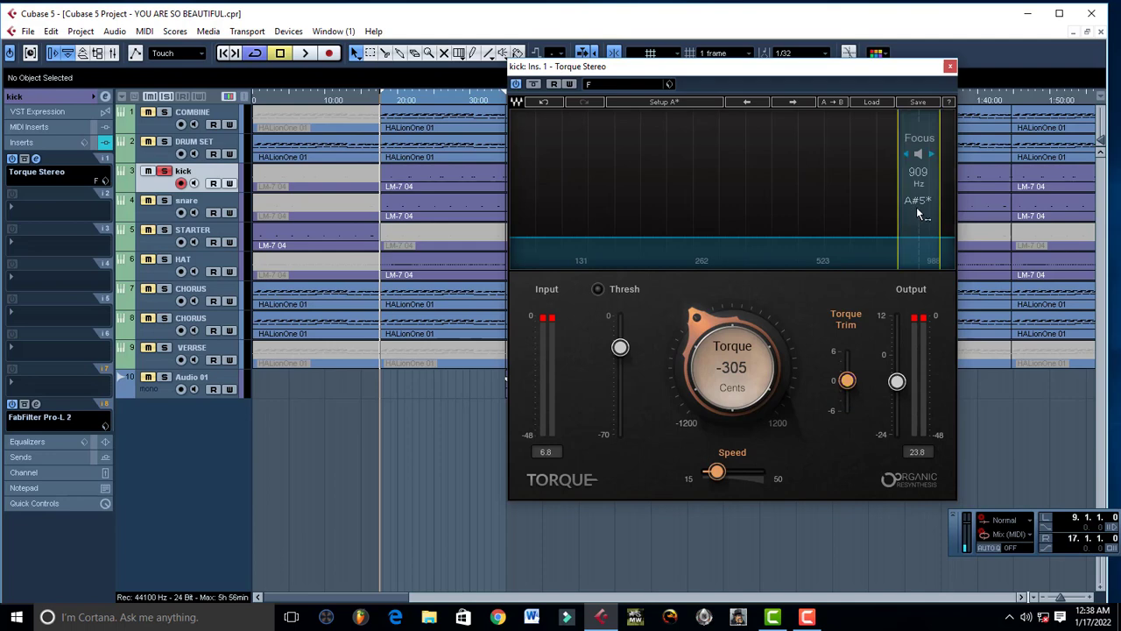
Lower Torque's focus from 909 Hz to 98 Hz (G2), then open and close the kick part's Key Editor
drag(892, 217, 530, 217)
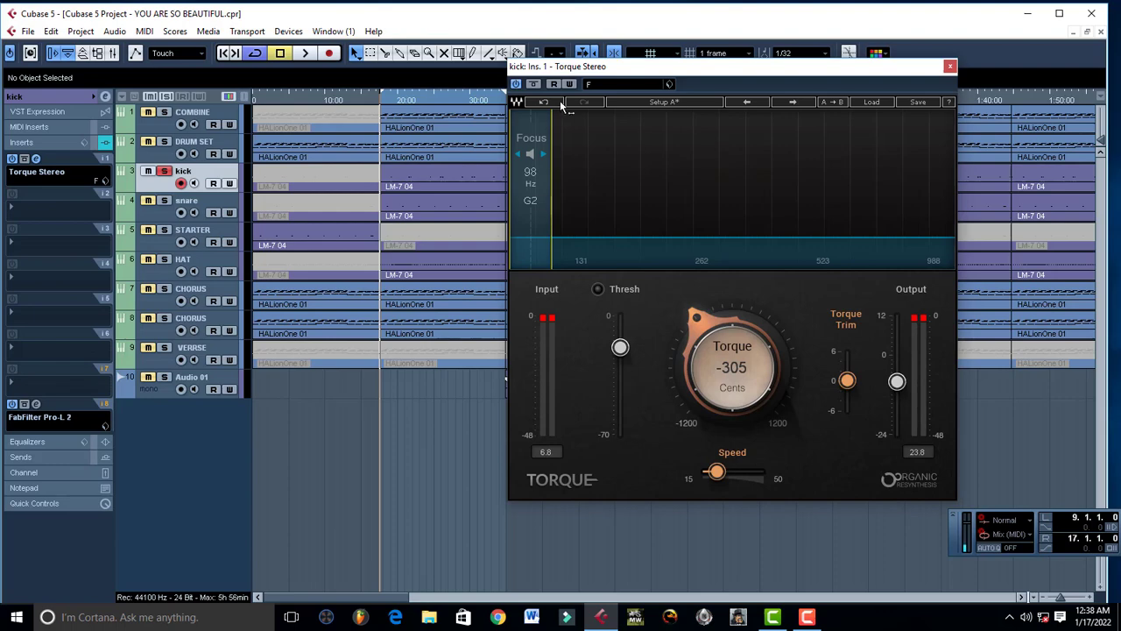
double_click(292, 148)
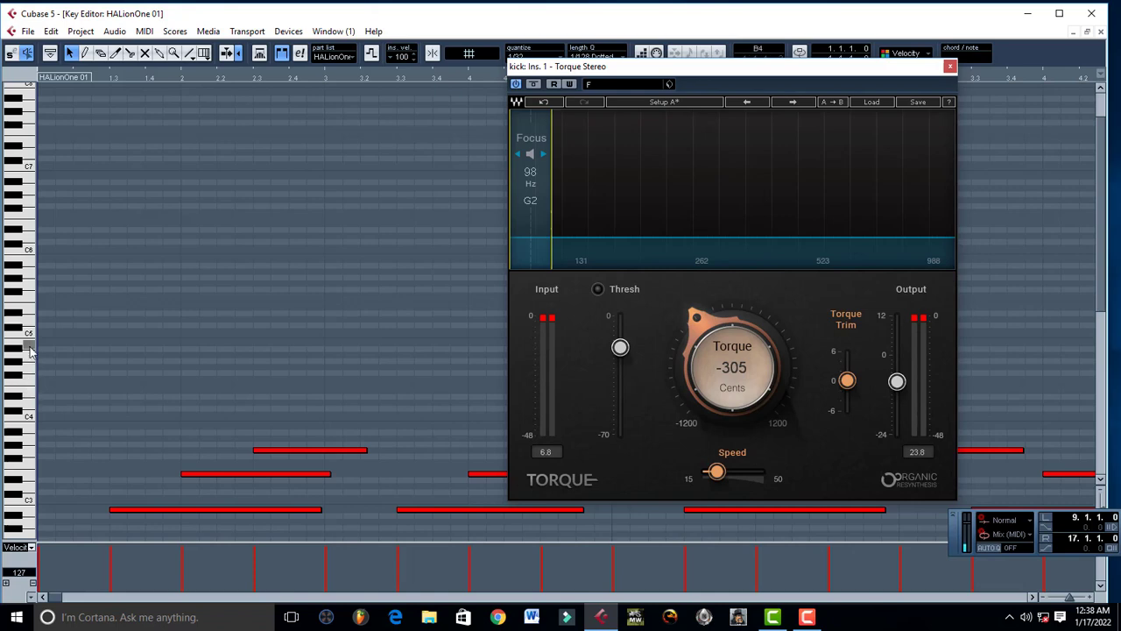
click(1101, 32)
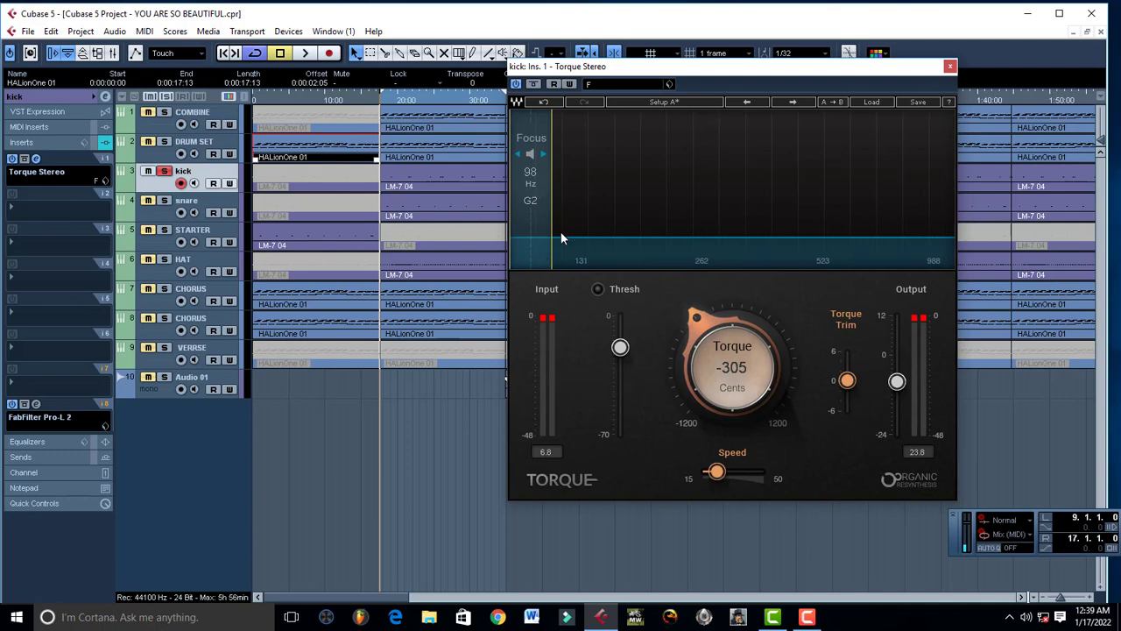
Nudge the Torque focus up through 100 and 105 Hz to about 114 Hz, auditioning each change
key(space)
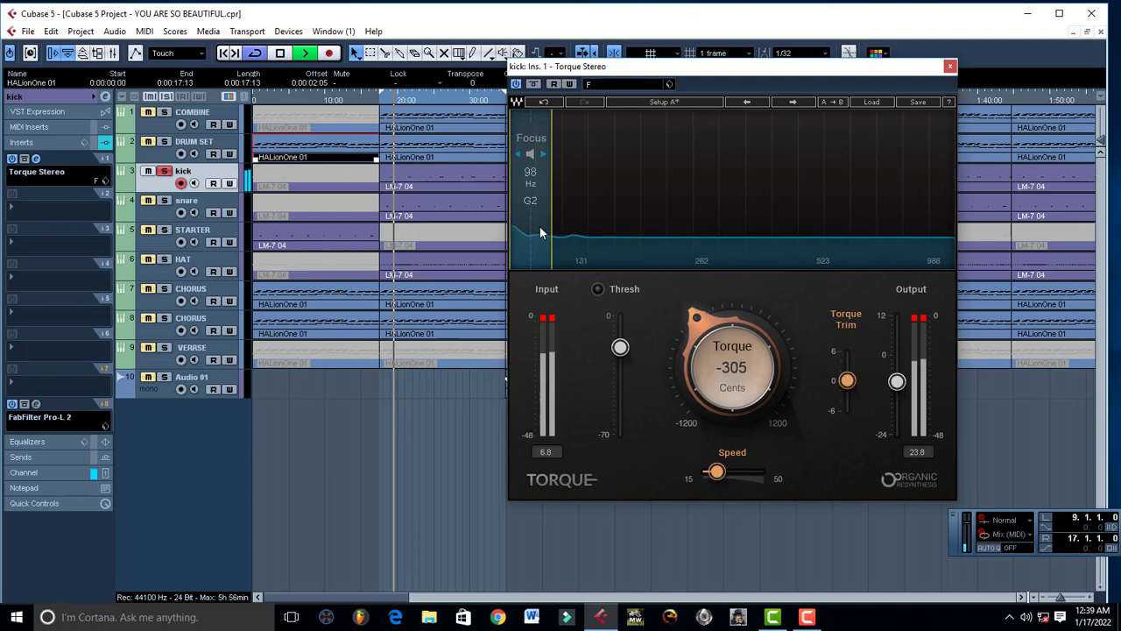
key(space)
drag(553, 193, 555, 193)
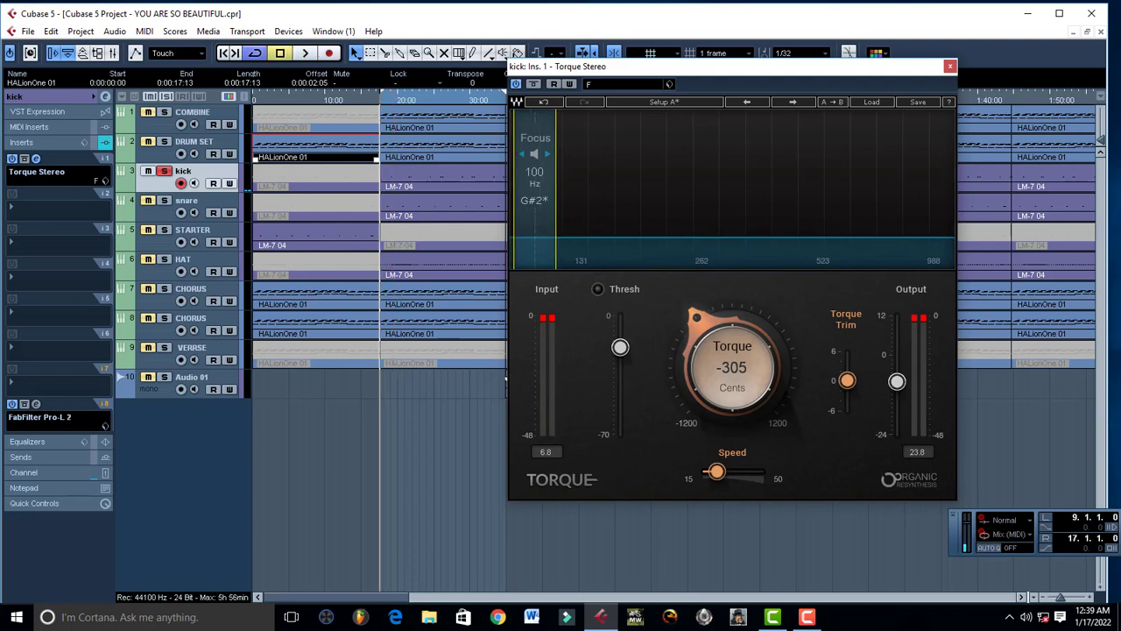
key(space)
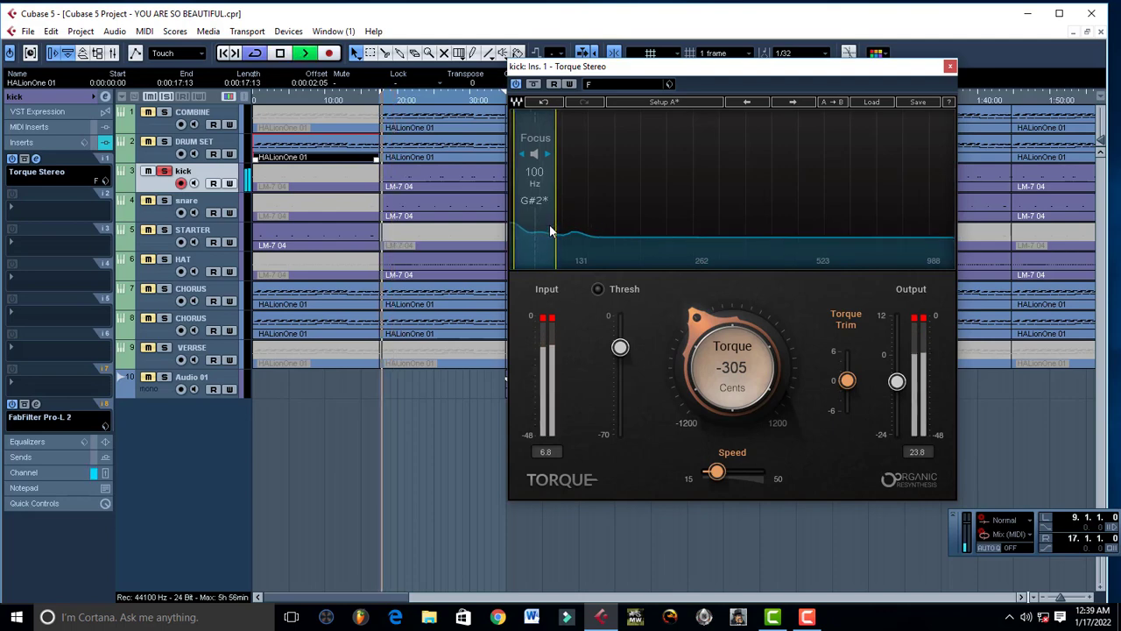
drag(550, 230, 566, 224)
key(space)
key(space)
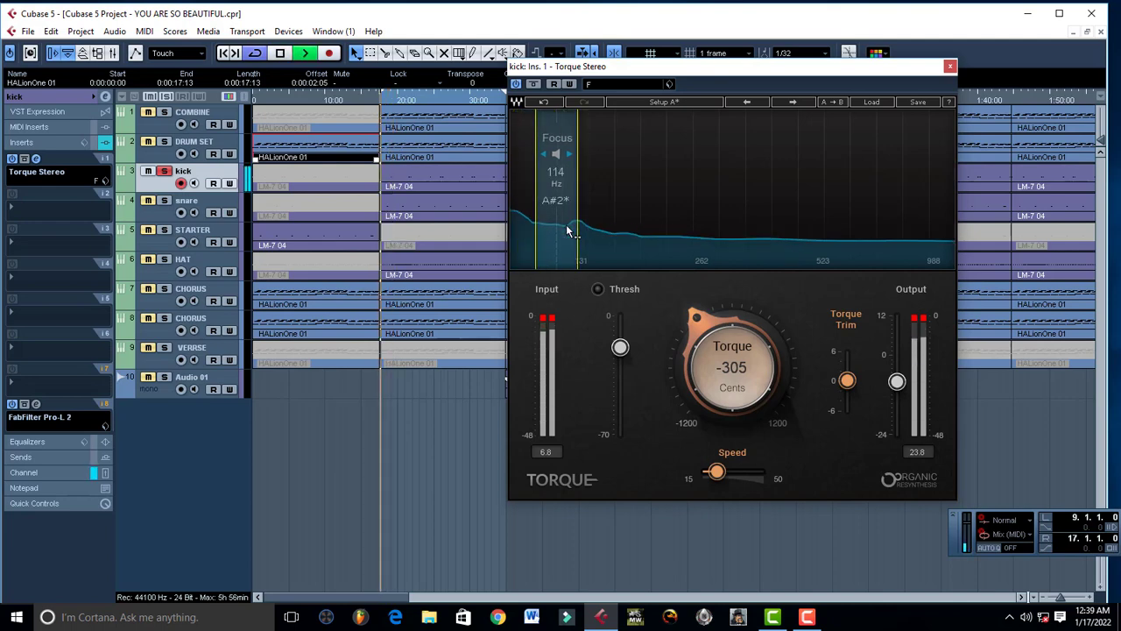
key(space)
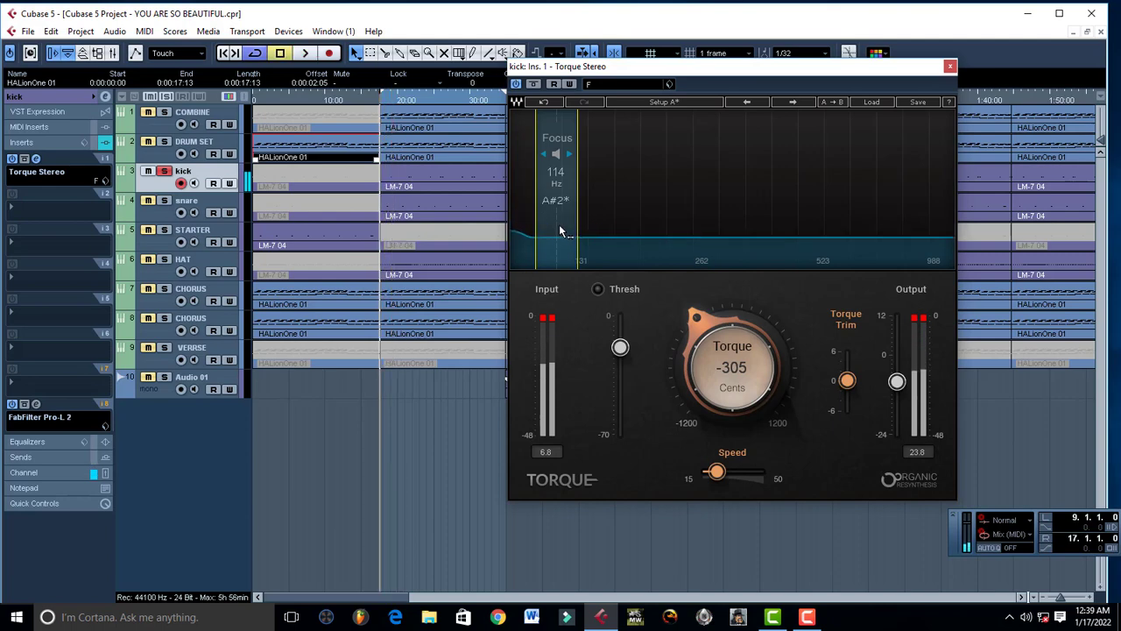
Move the focus up through 235 Hz to 988 Hz (B5), then raise torque to +250 cents
drag(559, 224, 685, 225)
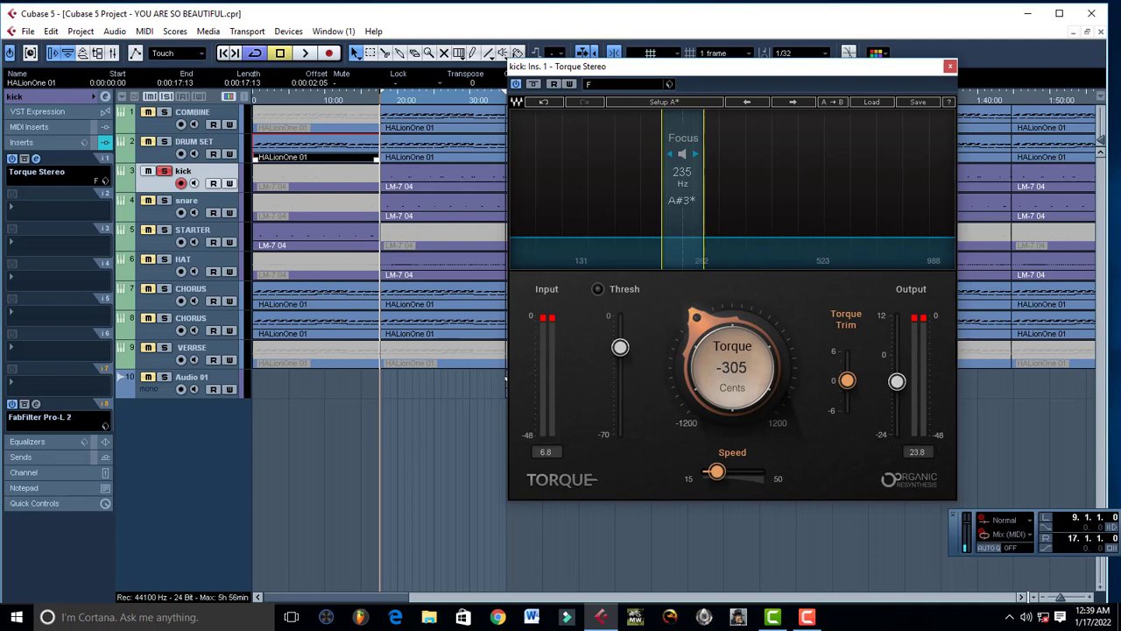
key(space)
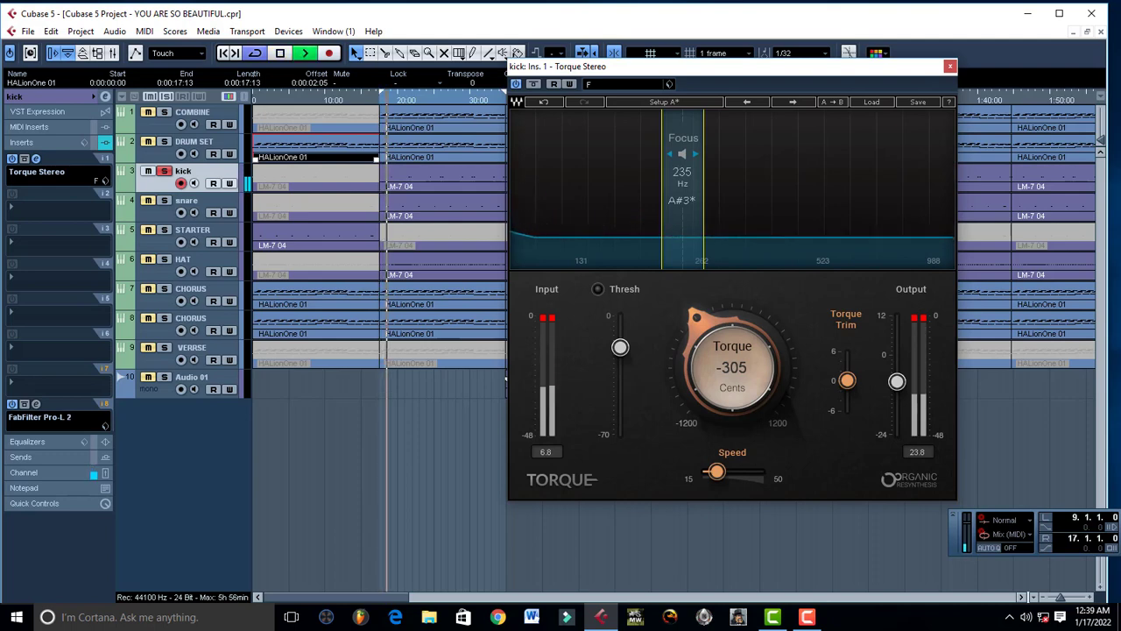
key(space)
drag(676, 235, 928, 235)
key(space)
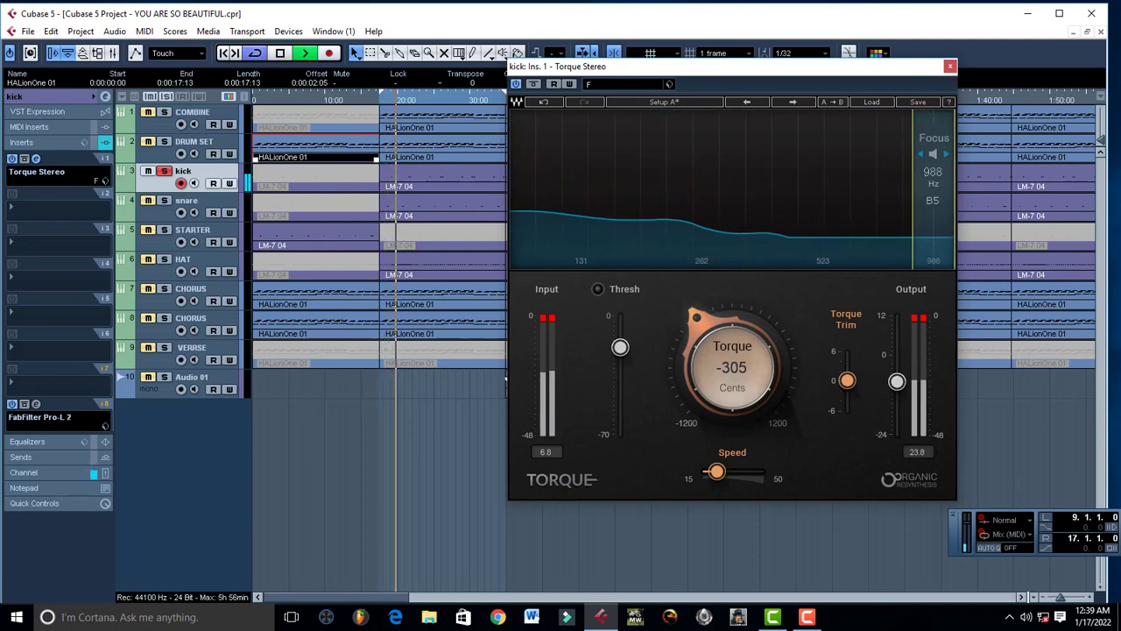
key(space)
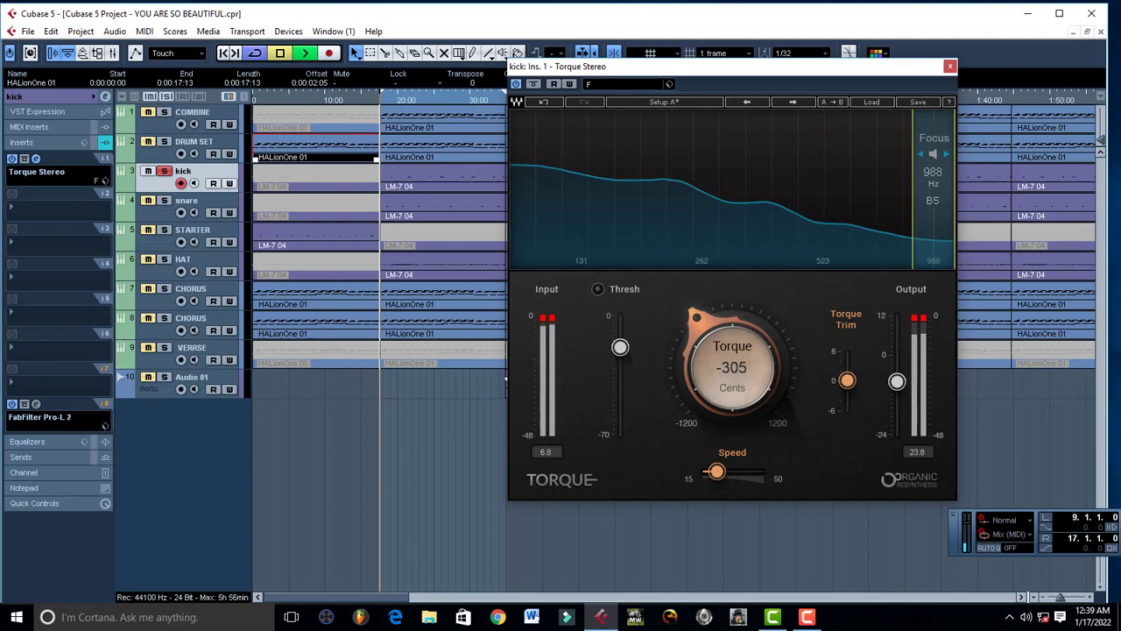
drag(717, 376, 717, 305)
Move the Torque focus band down to about 327 Hz and audition the kick repeatedly
key(space)
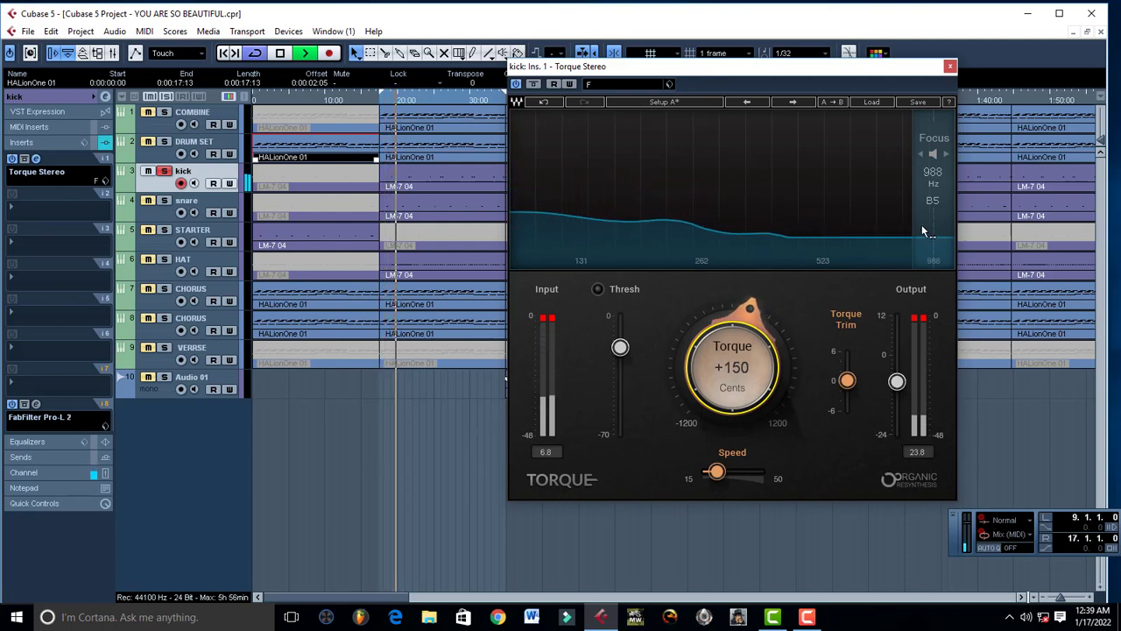
drag(930, 223, 739, 231)
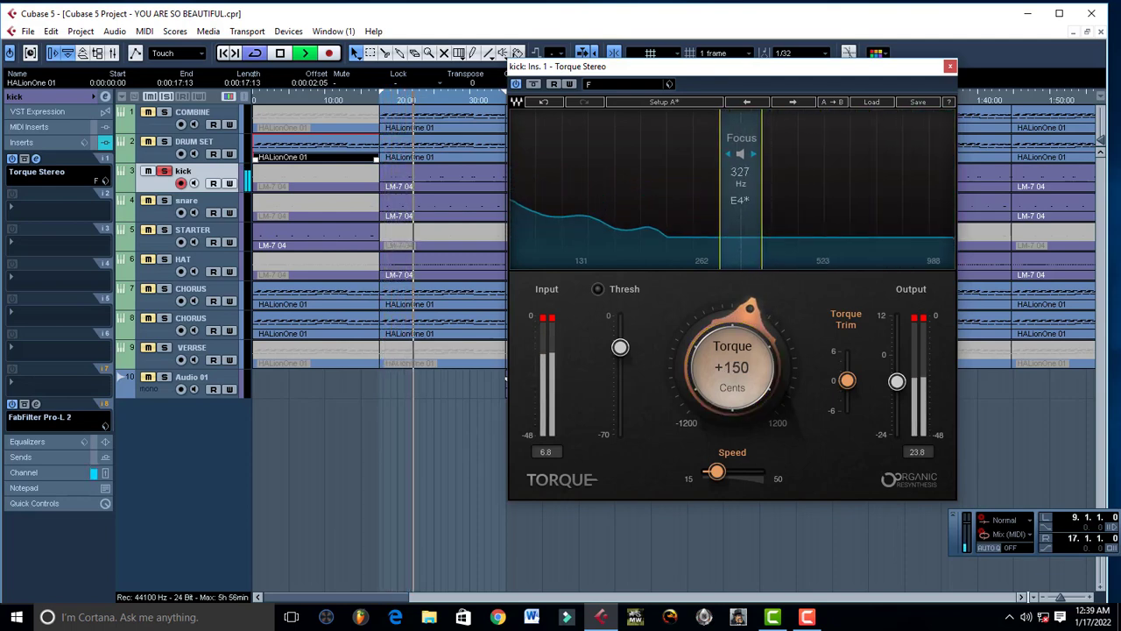
key(space)
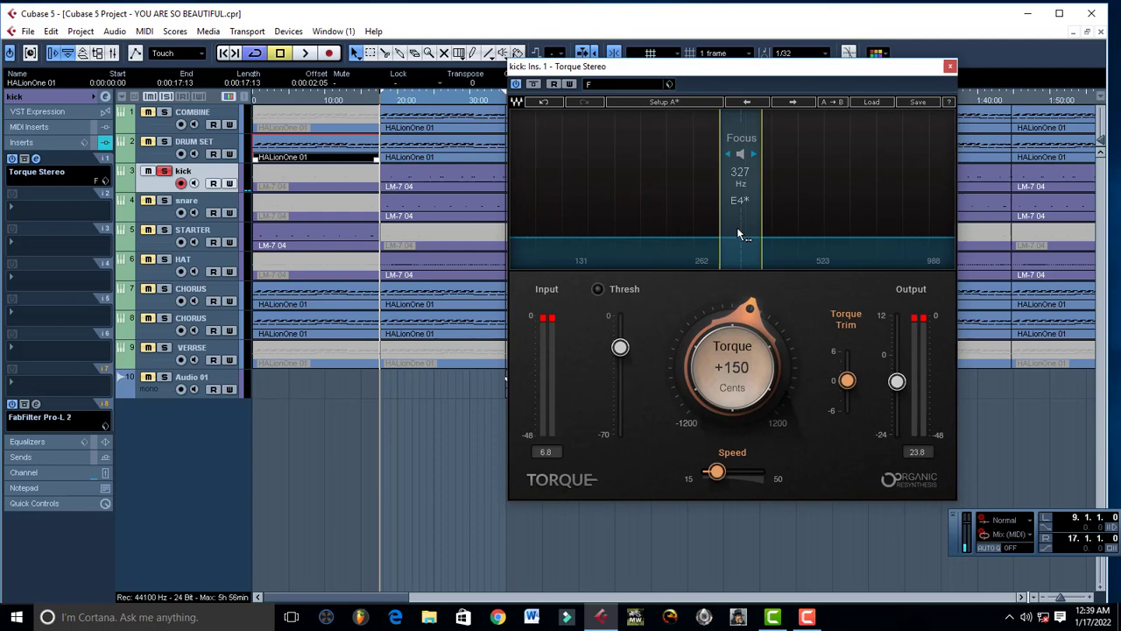
key(space)
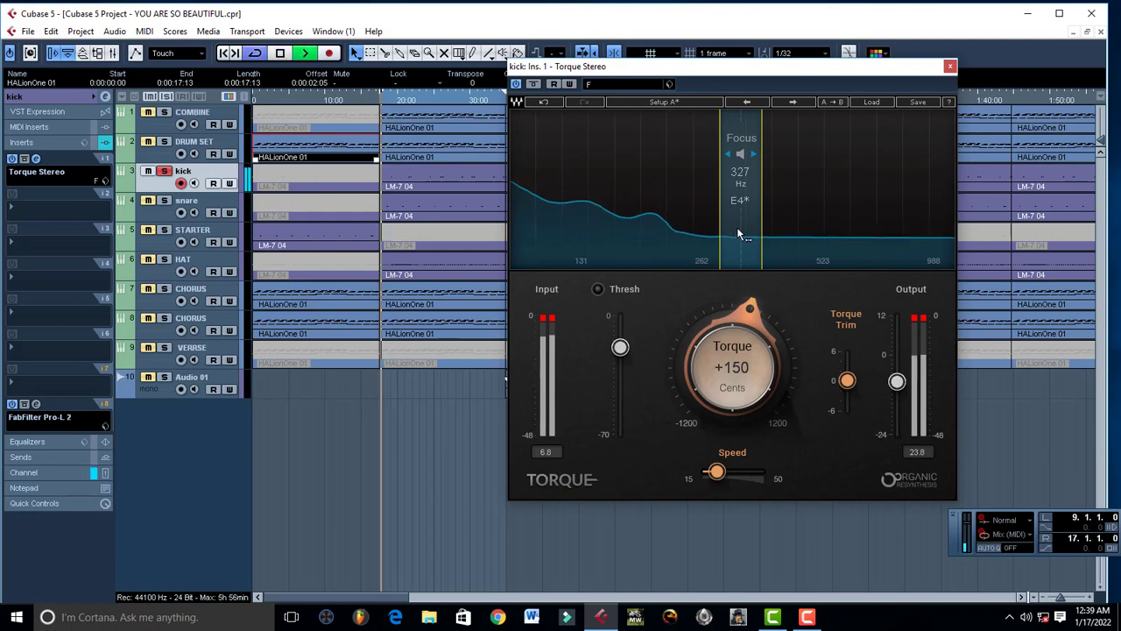
key(space)
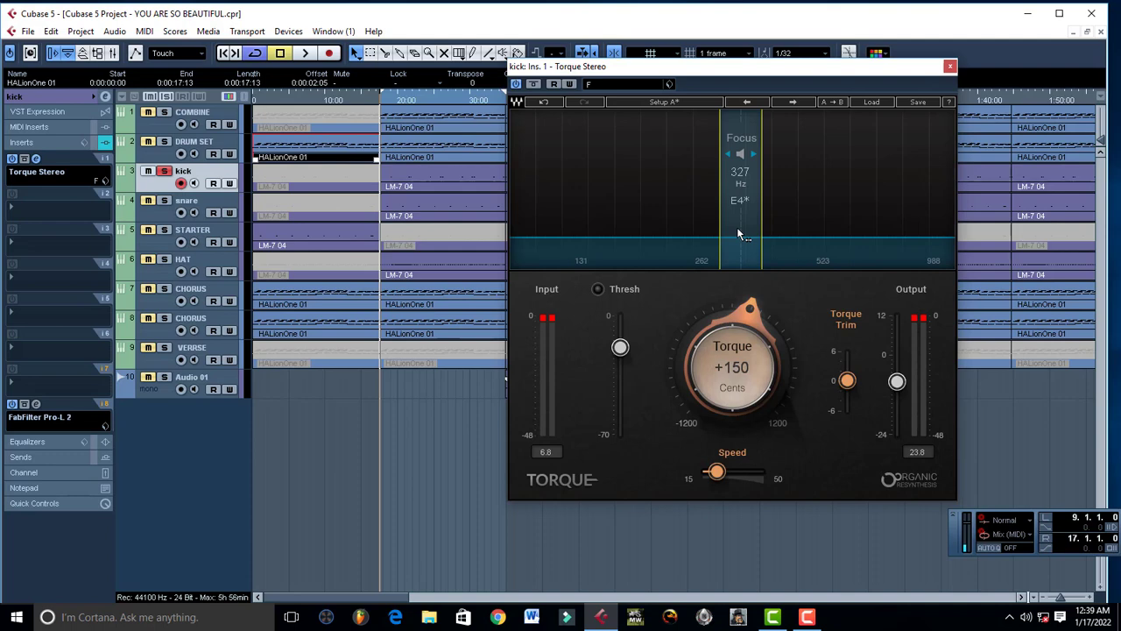
key(space)
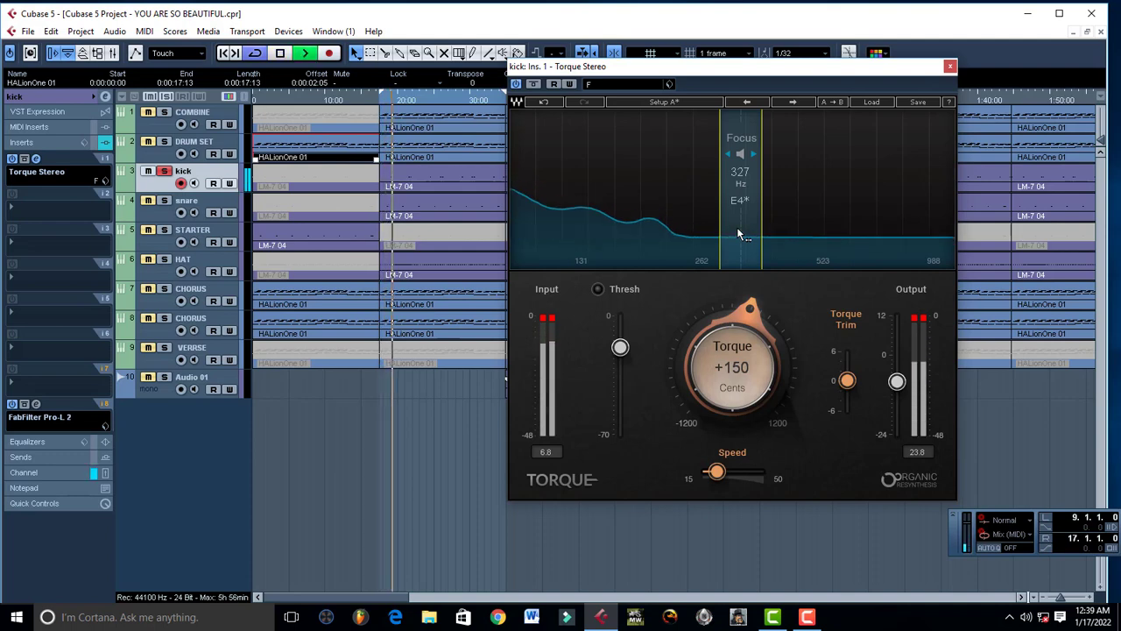
key(space)
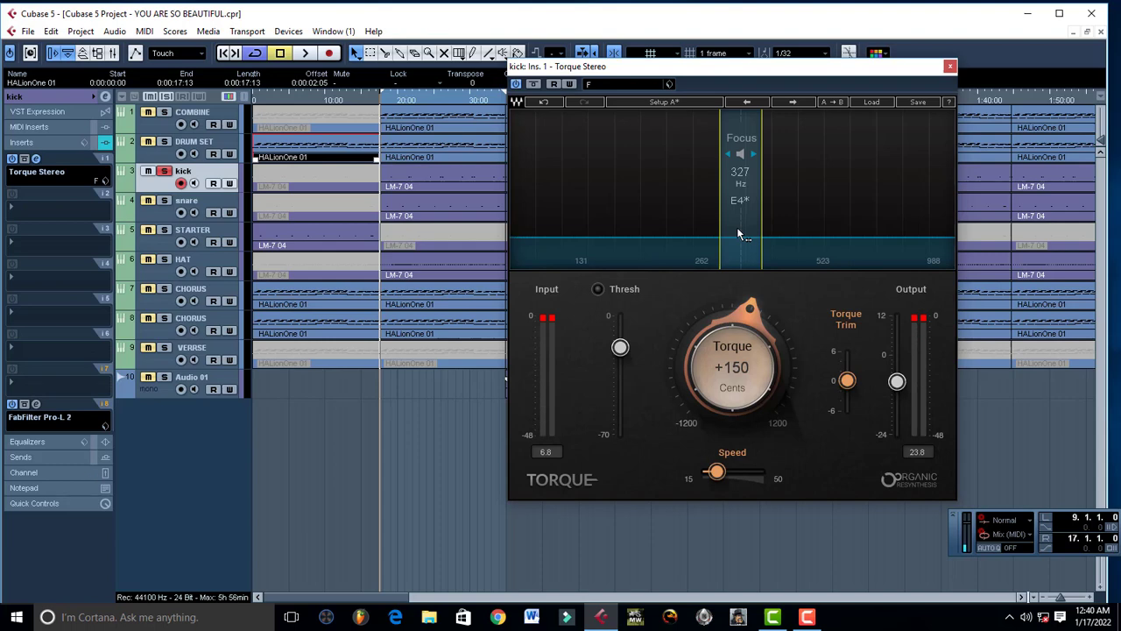
key(space)
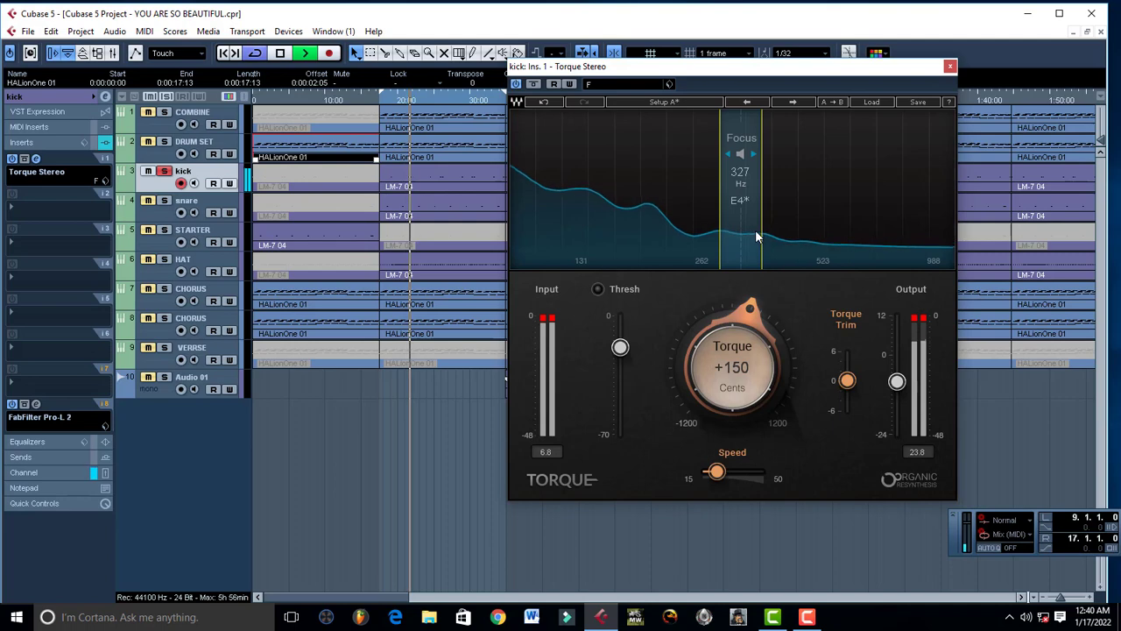
key(space)
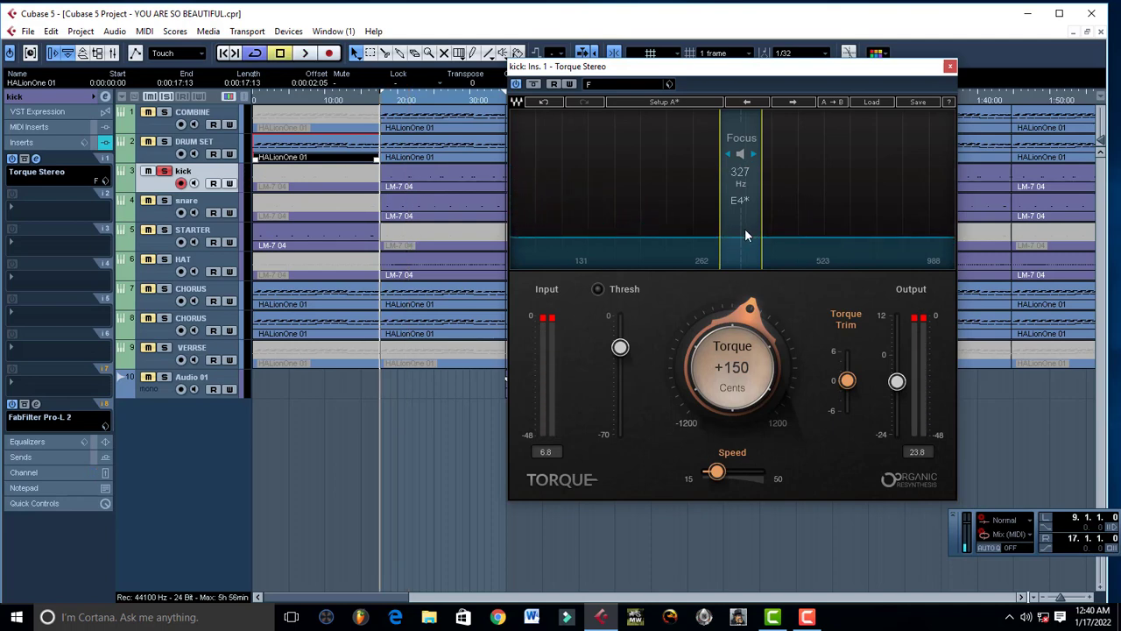
Lower the focus to 239 Hz (A#3) and set Speed to 15 ms
drag(746, 231, 691, 231)
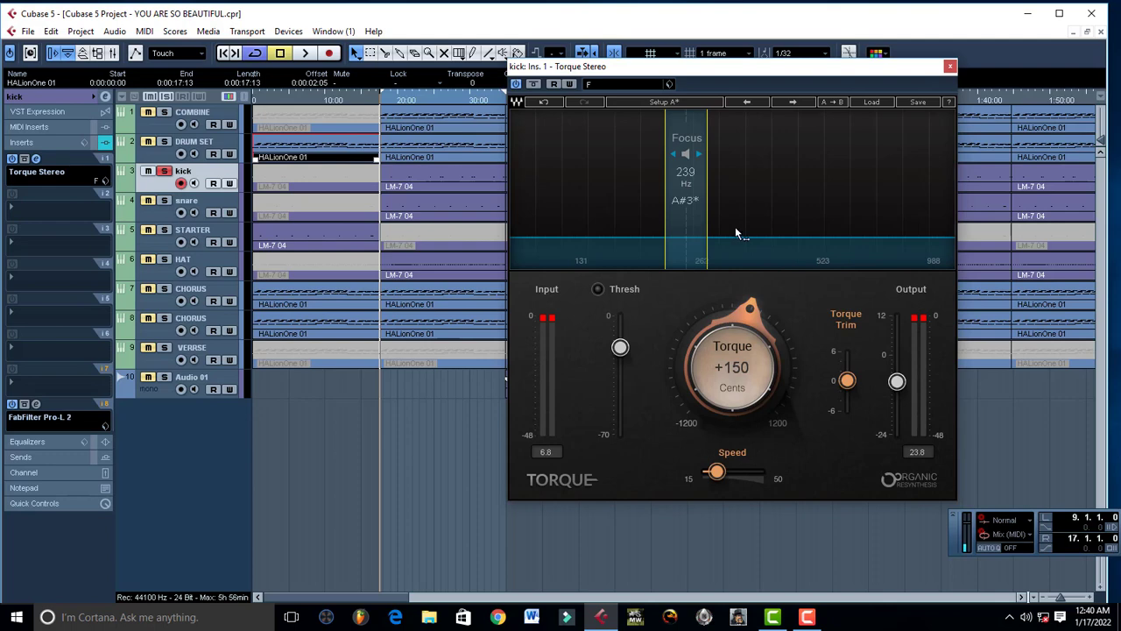
key(space)
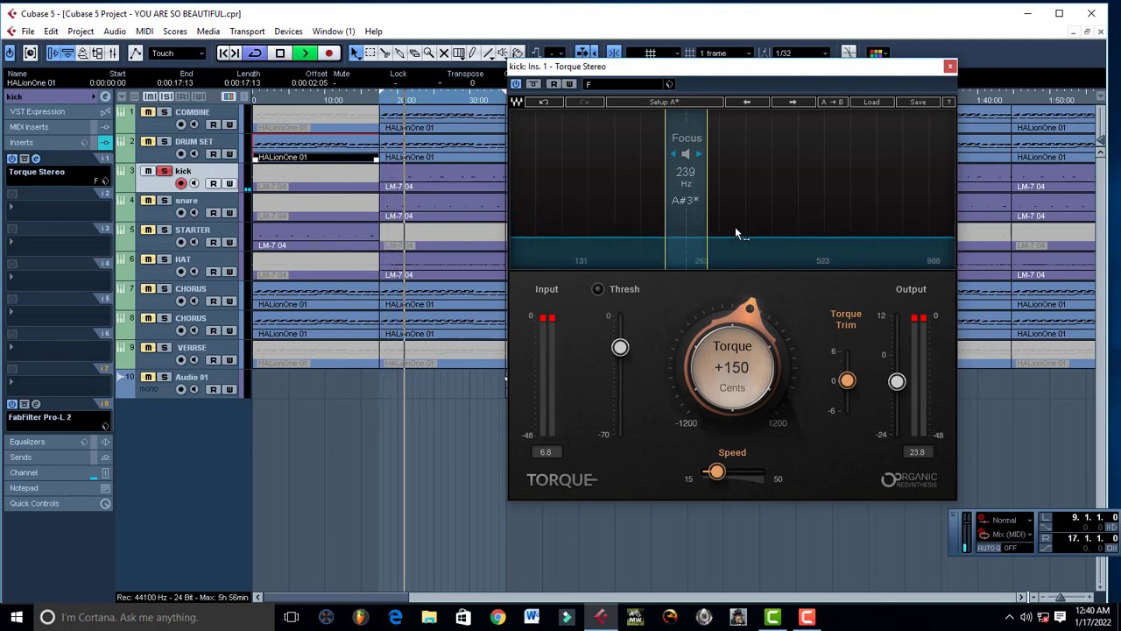
key(space)
mouse_move(723, 478)
mouse_down()
mouse_move(764, 474)
mouse_move(703, 474)
mouse_up()
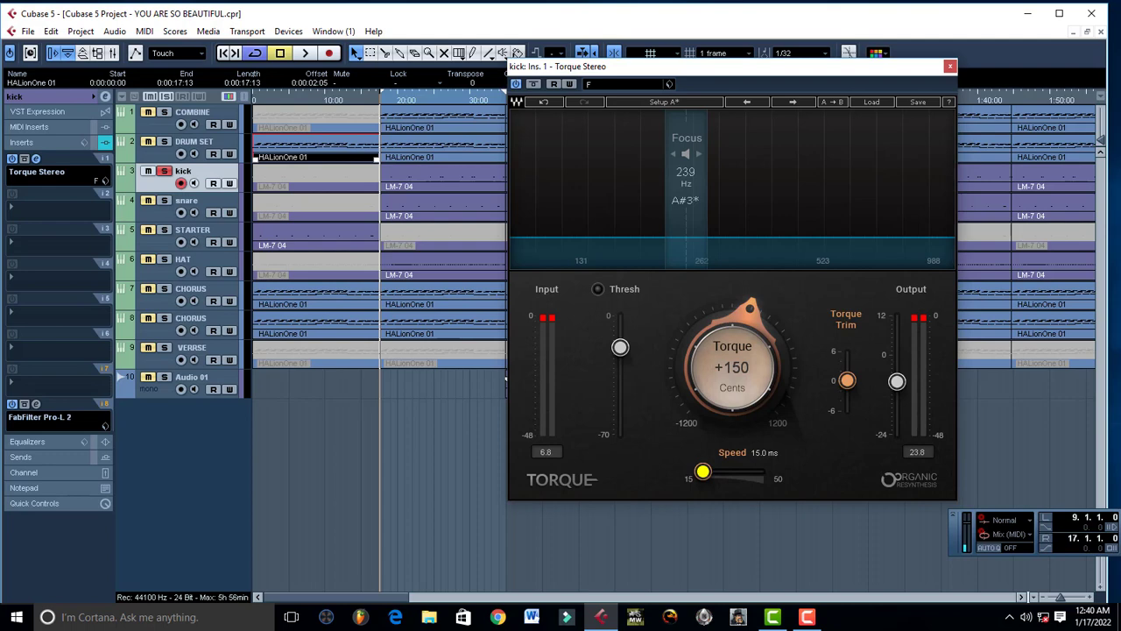
Sweep Torque's Speed between 15 and 50 ms during playback, leaving it at about 30 ms
mouse_move(704, 474)
mouse_down()
mouse_move(763, 474)
mouse_move(703, 474)
mouse_up()
mouse_move(705, 474)
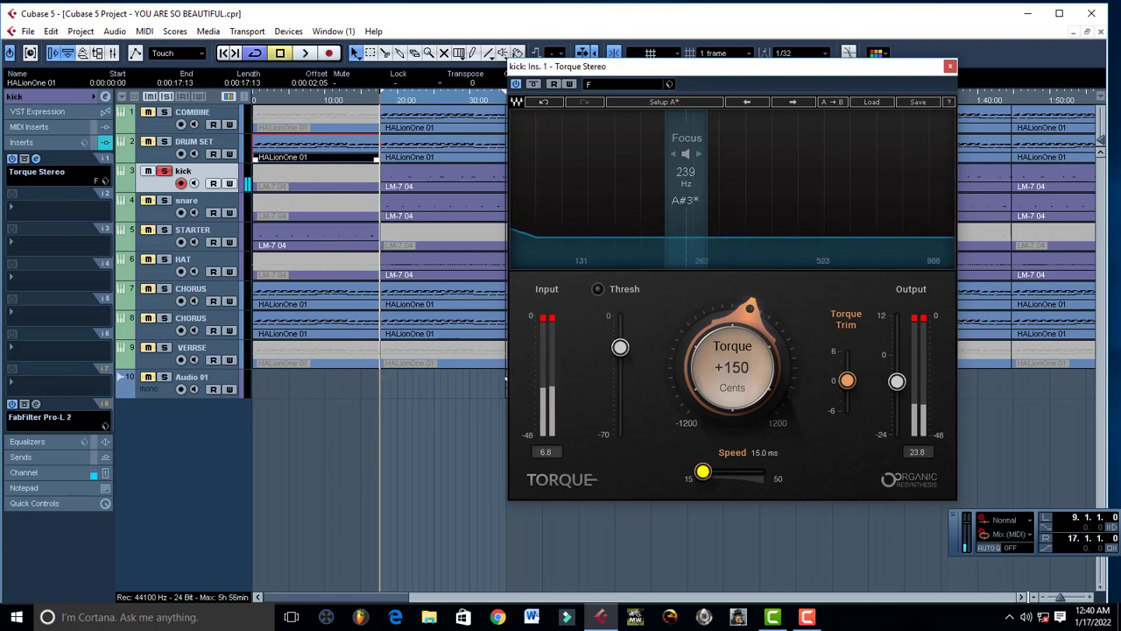
key(space)
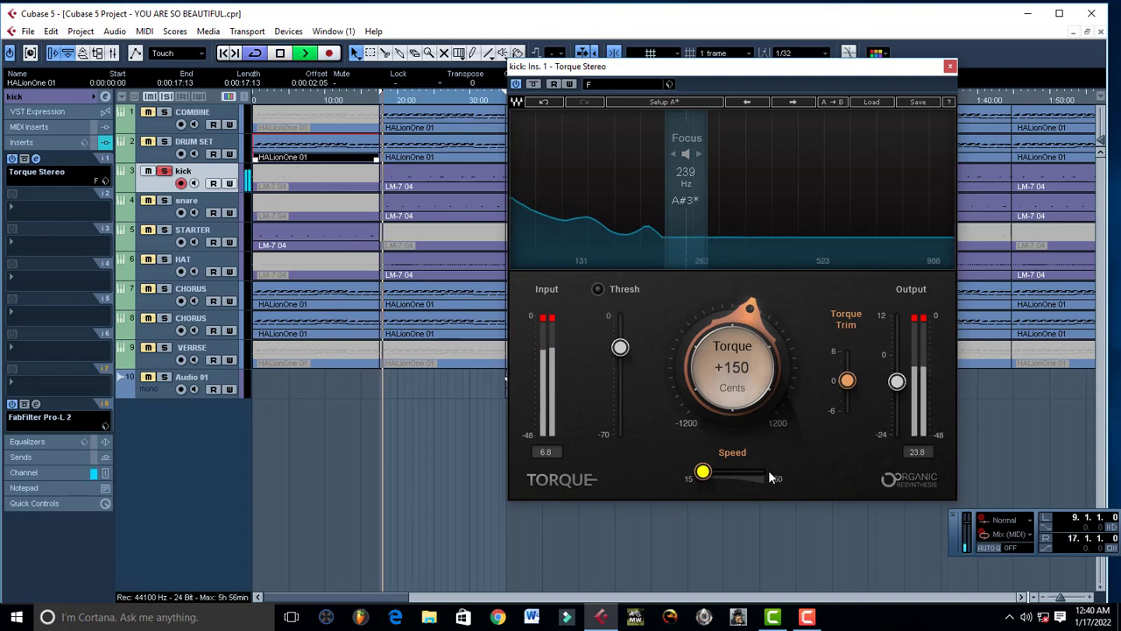
drag(712, 474, 763, 473)
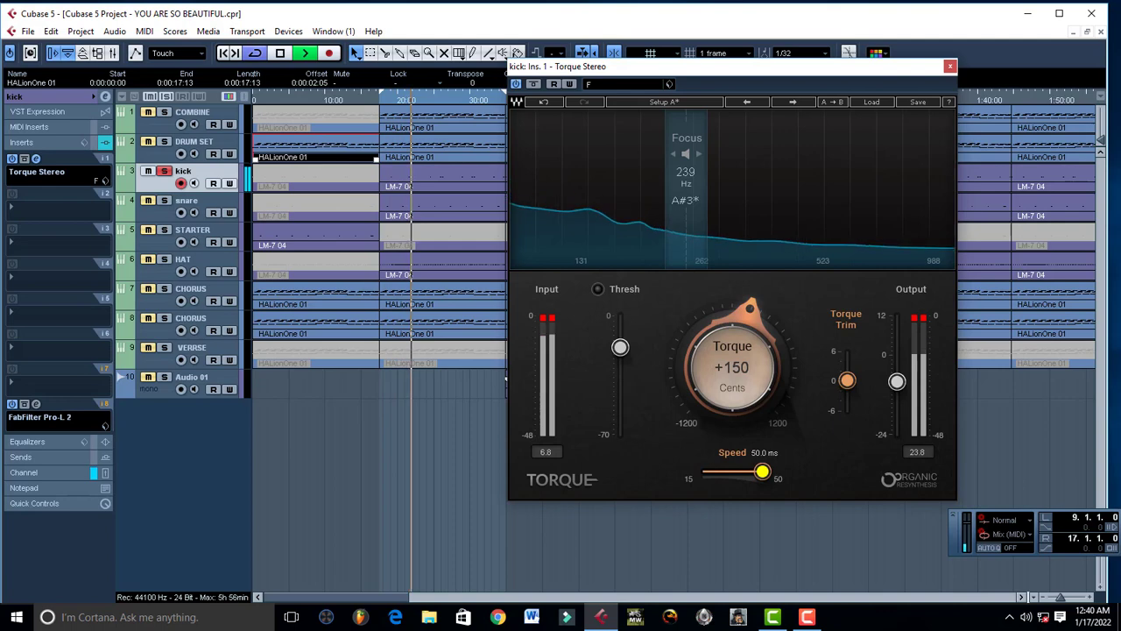
drag(762, 473, 702, 473)
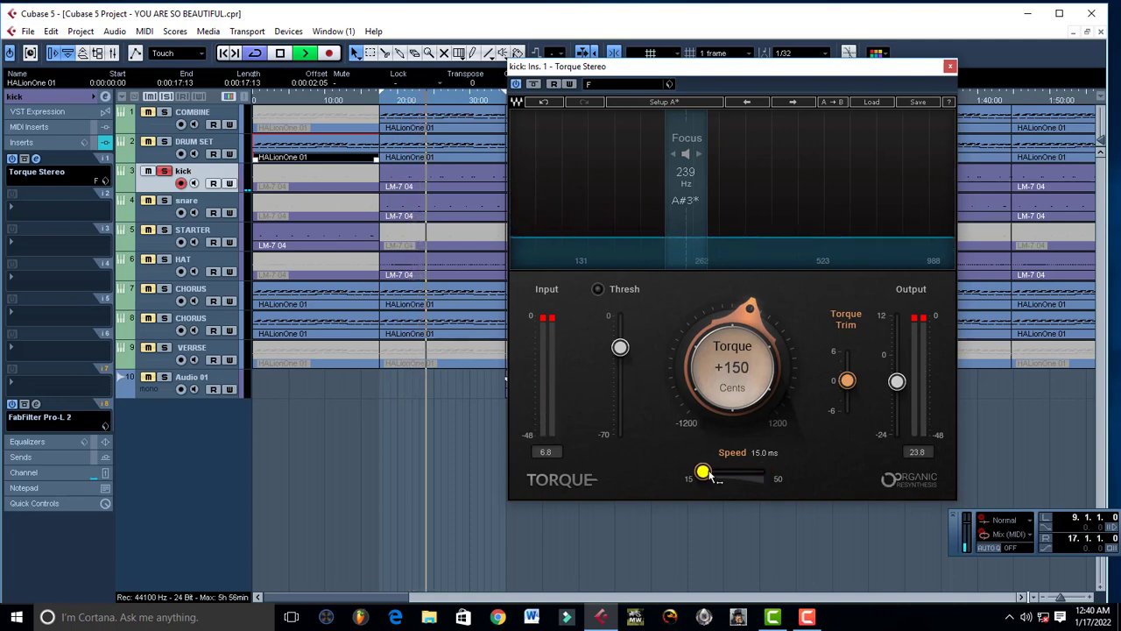
key(space)
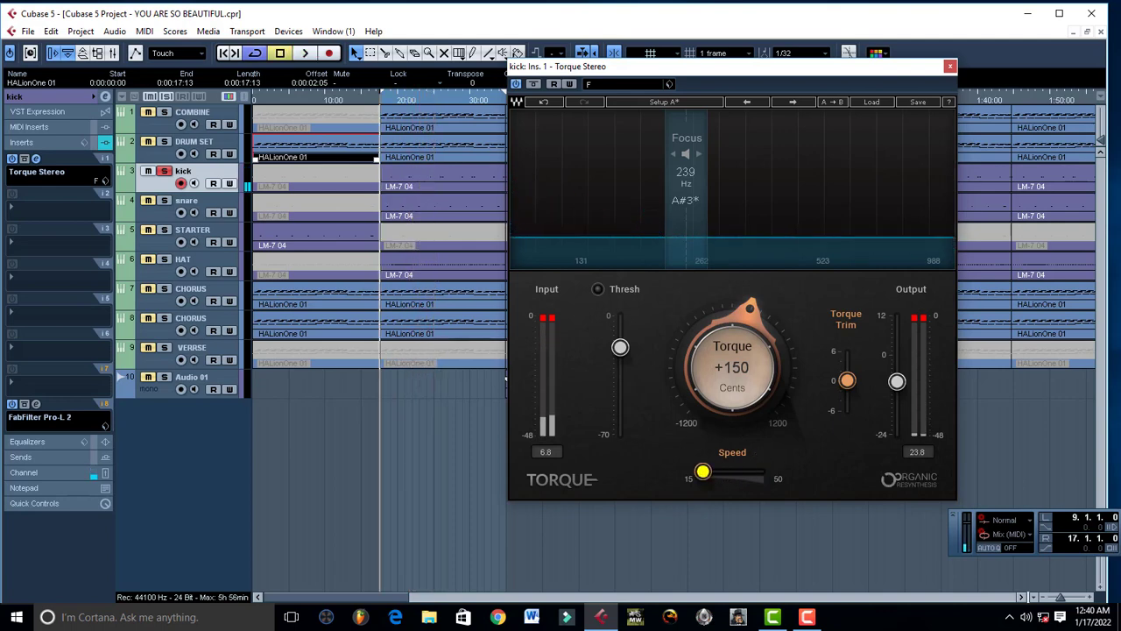
drag(703, 471, 733, 473)
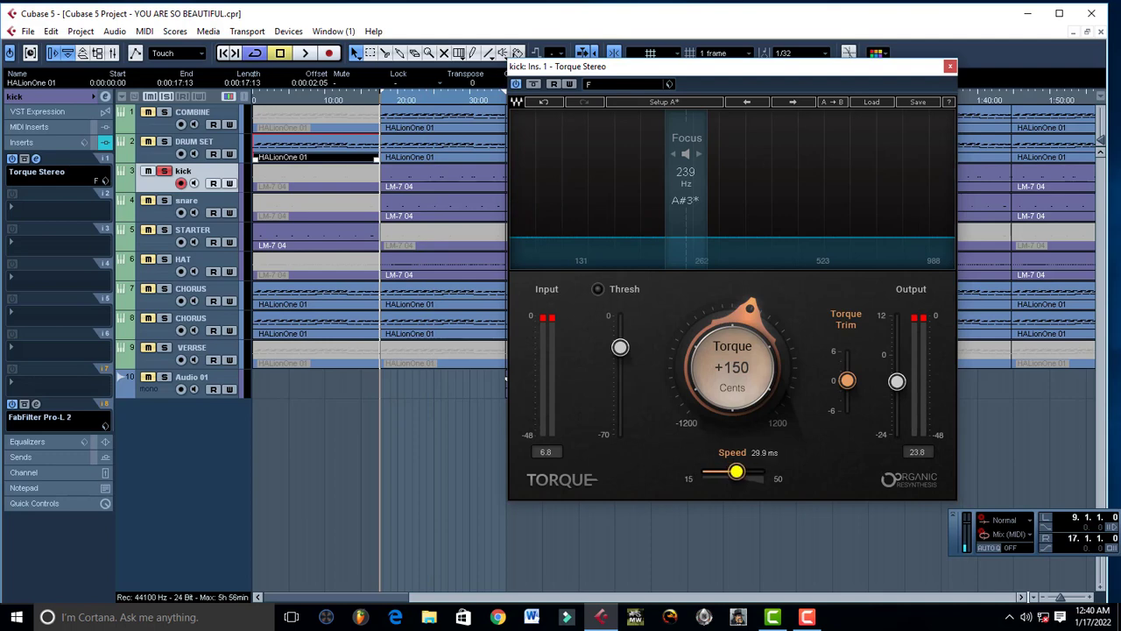
key(space)
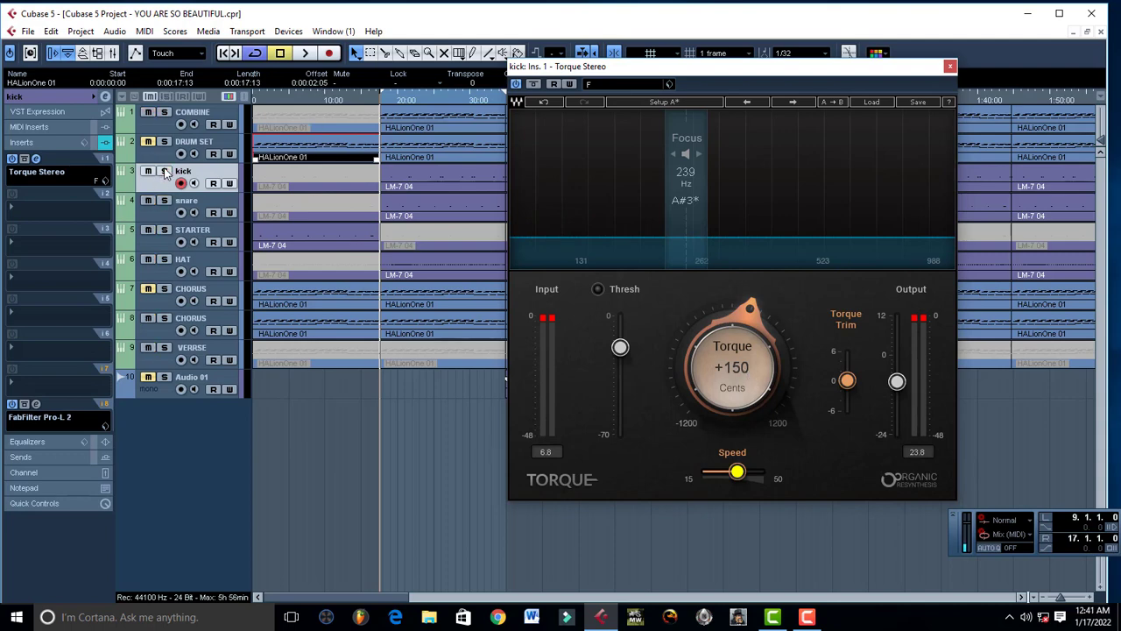
key(space)
key(space)
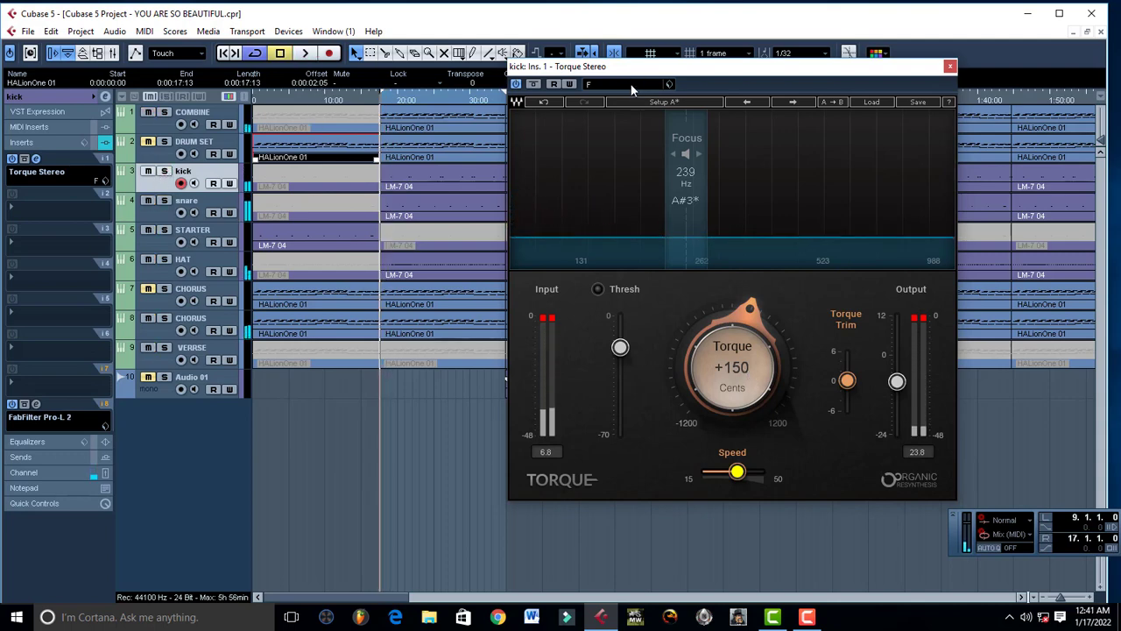
Load Torque preset F (+380 cents, 98 Hz focus) and audition the kick
click(630, 83)
click(619, 161)
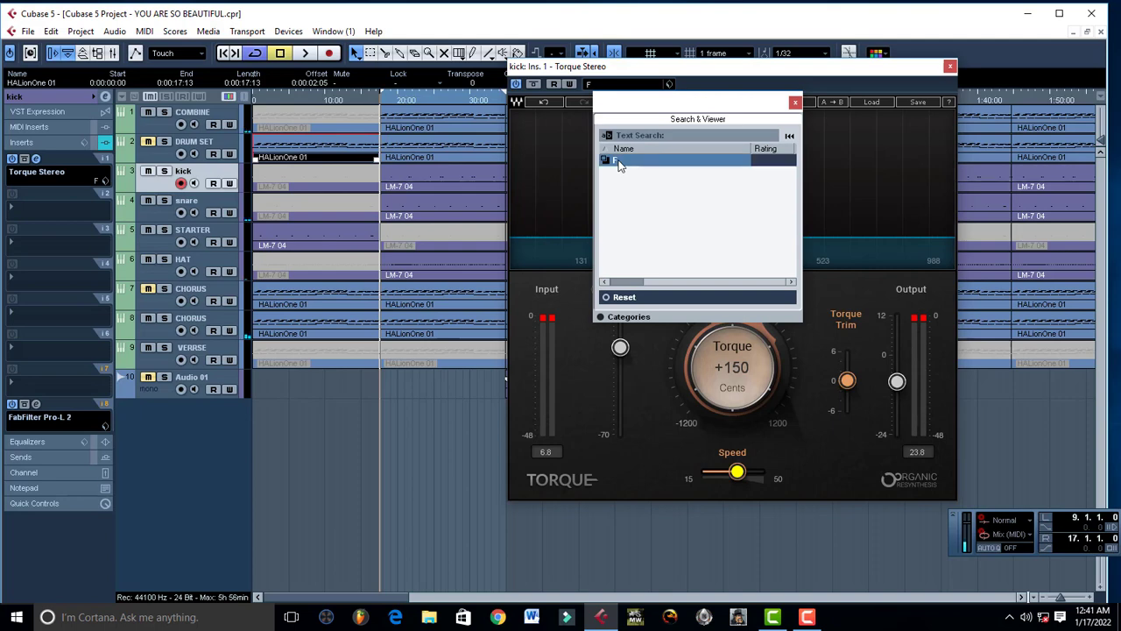
click(794, 104)
key(space)
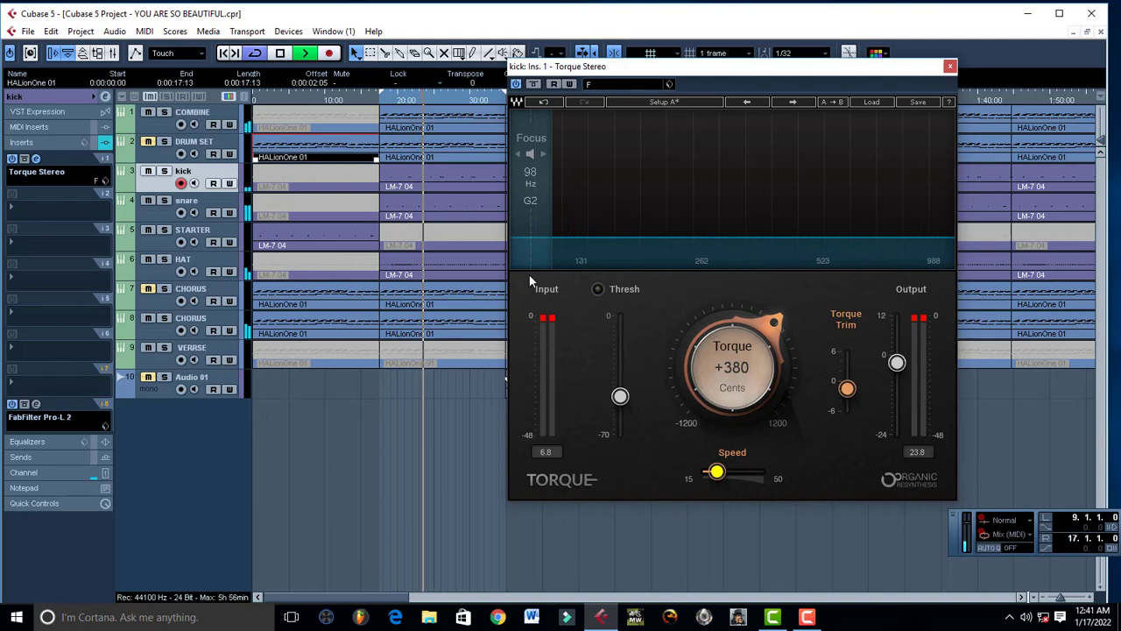
key(space)
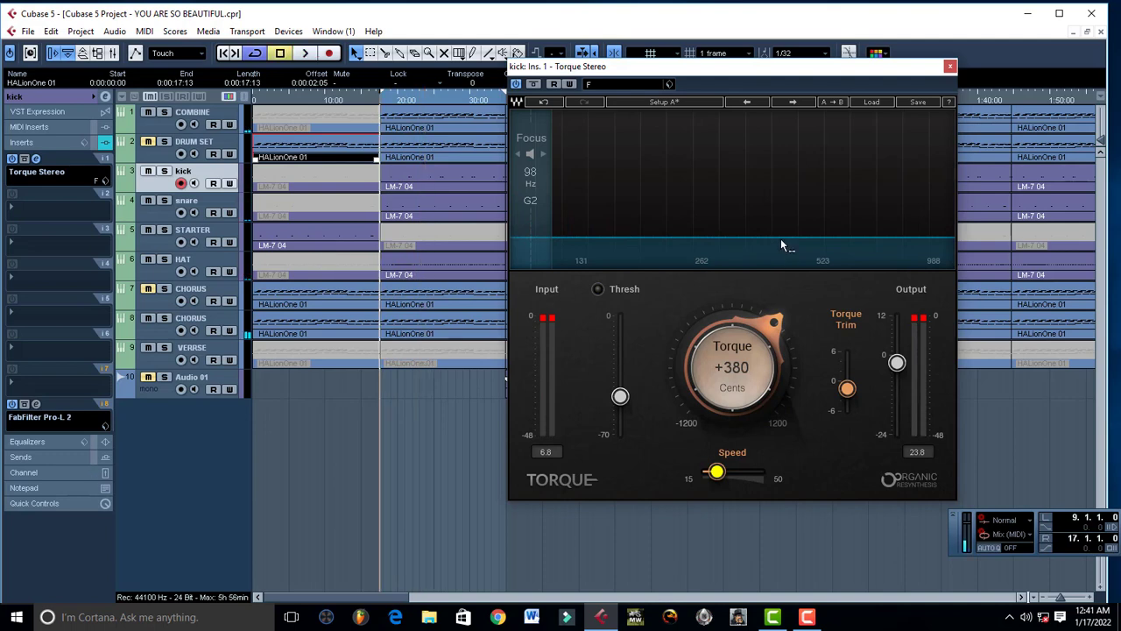